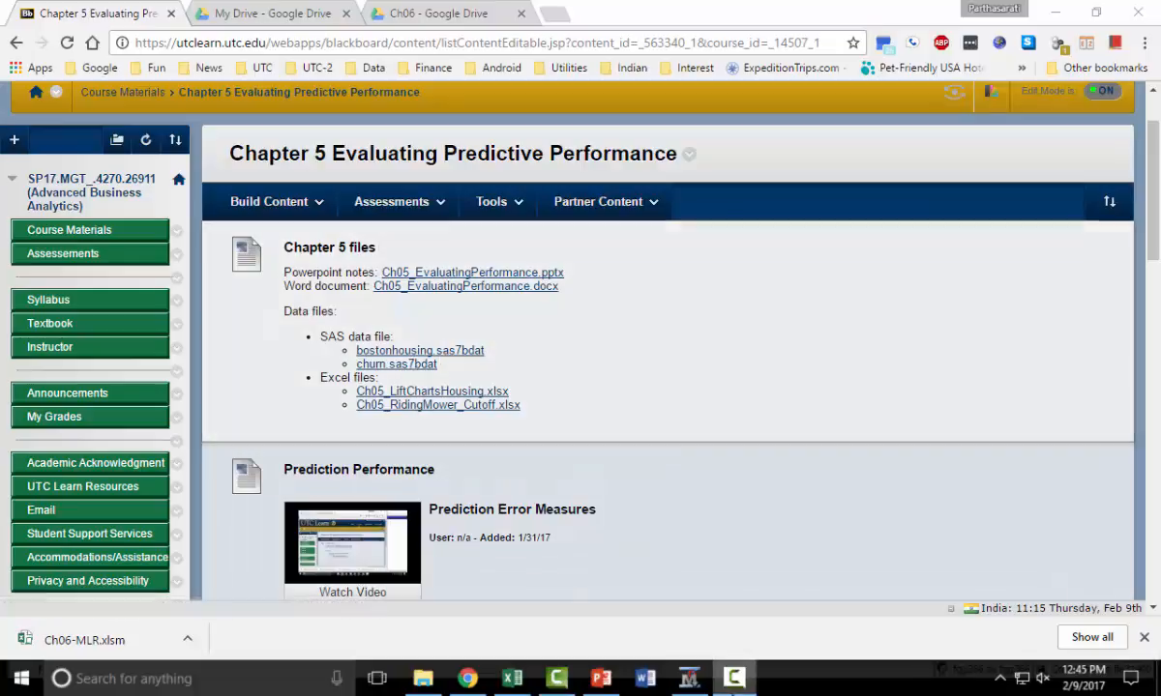
# Switch to Enterprise Miner and start a new data source in the Ch05_Performance project using a SAS Table as metadata source.
pyautogui.click(689, 678)
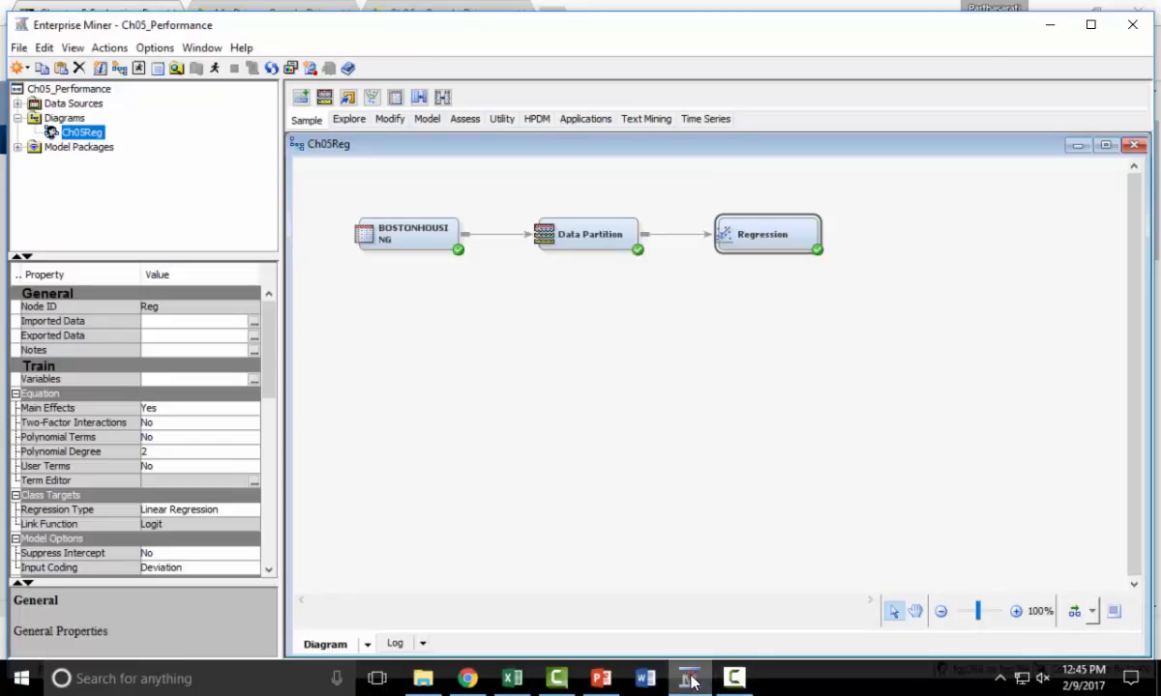
pyautogui.click(17, 103)
pyautogui.click(70, 103)
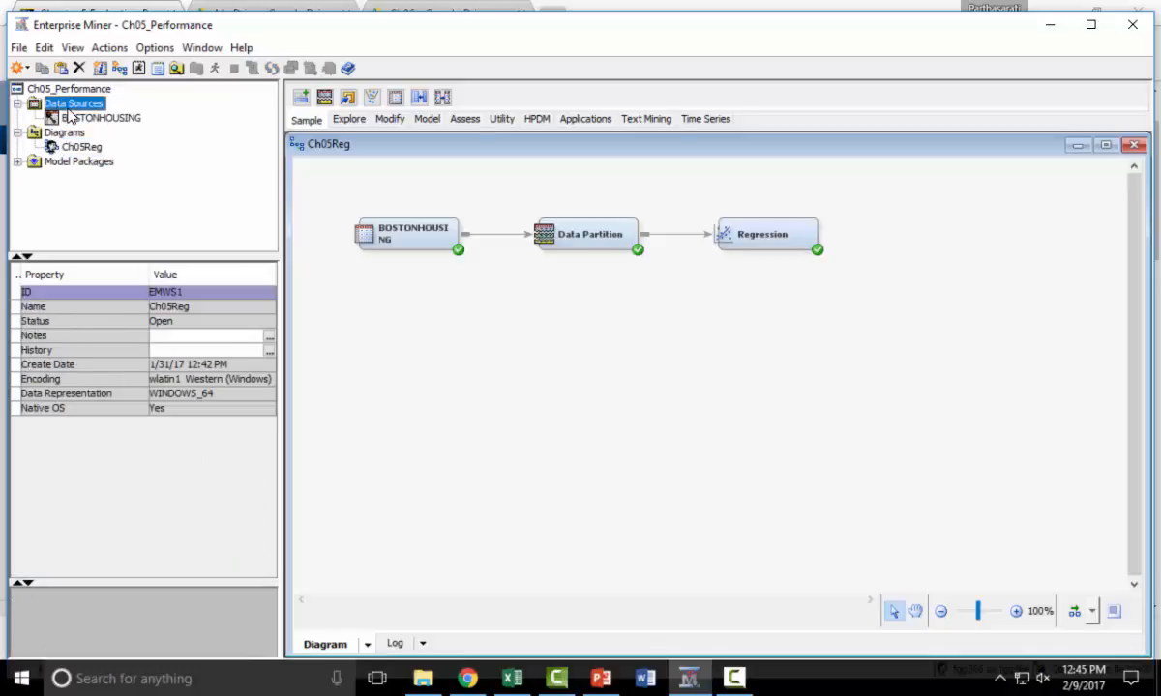
pyautogui.rightClick(70, 105)
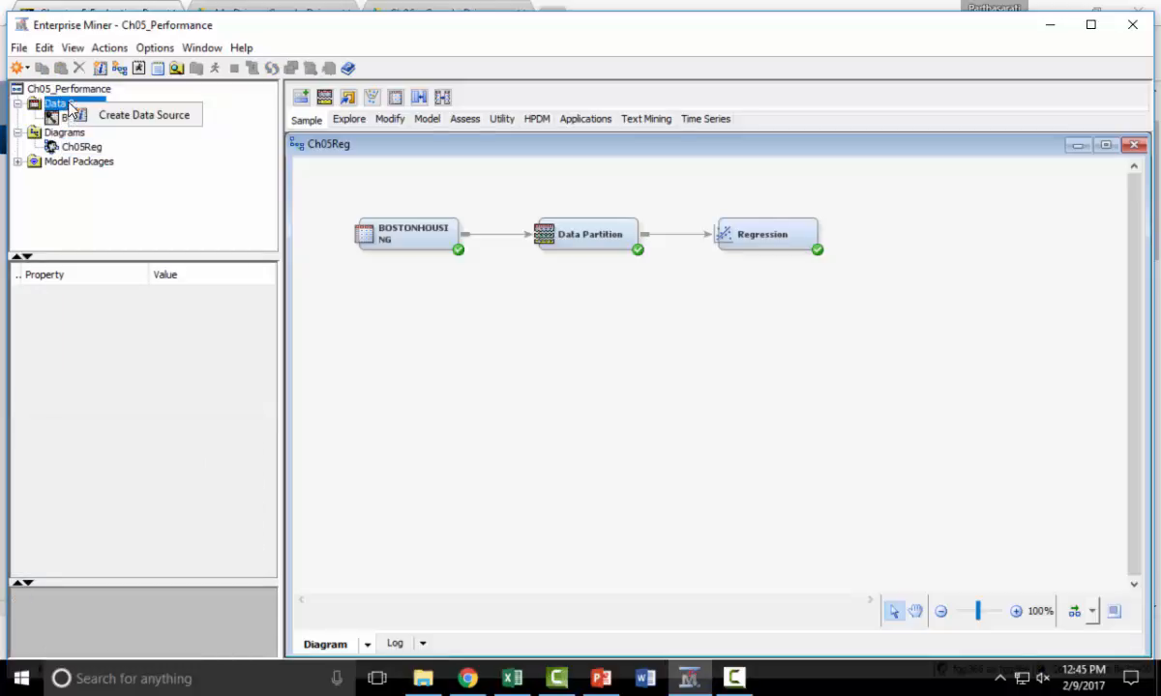
pyautogui.click(148, 117)
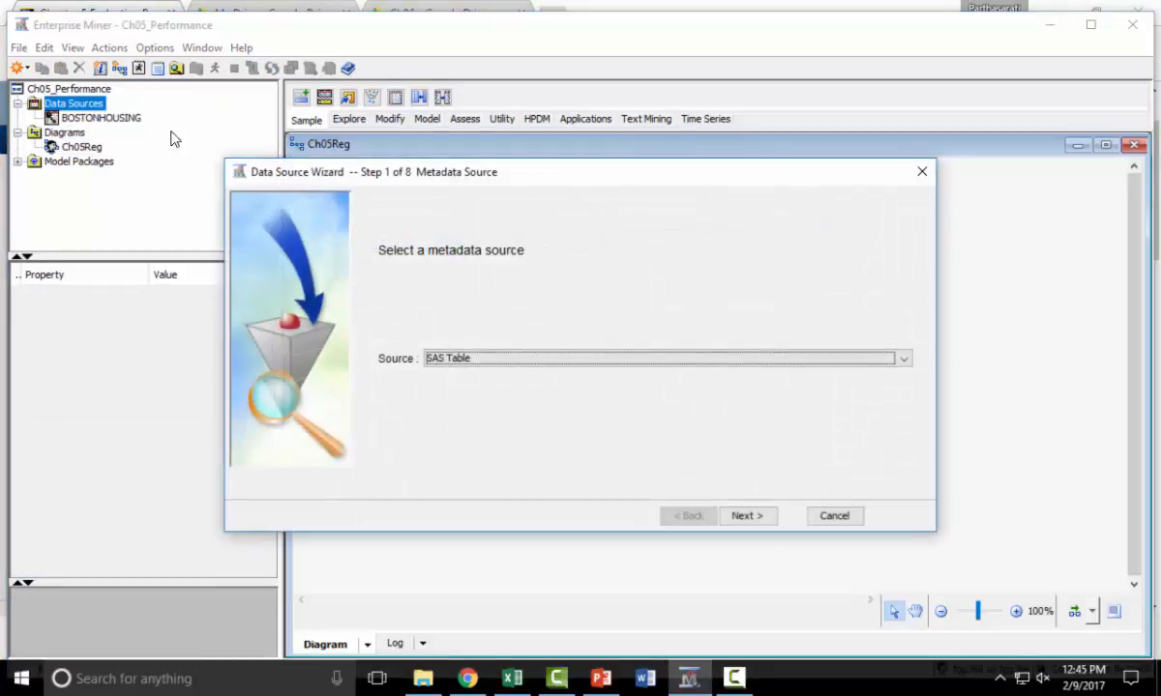
pyautogui.click(763, 519)
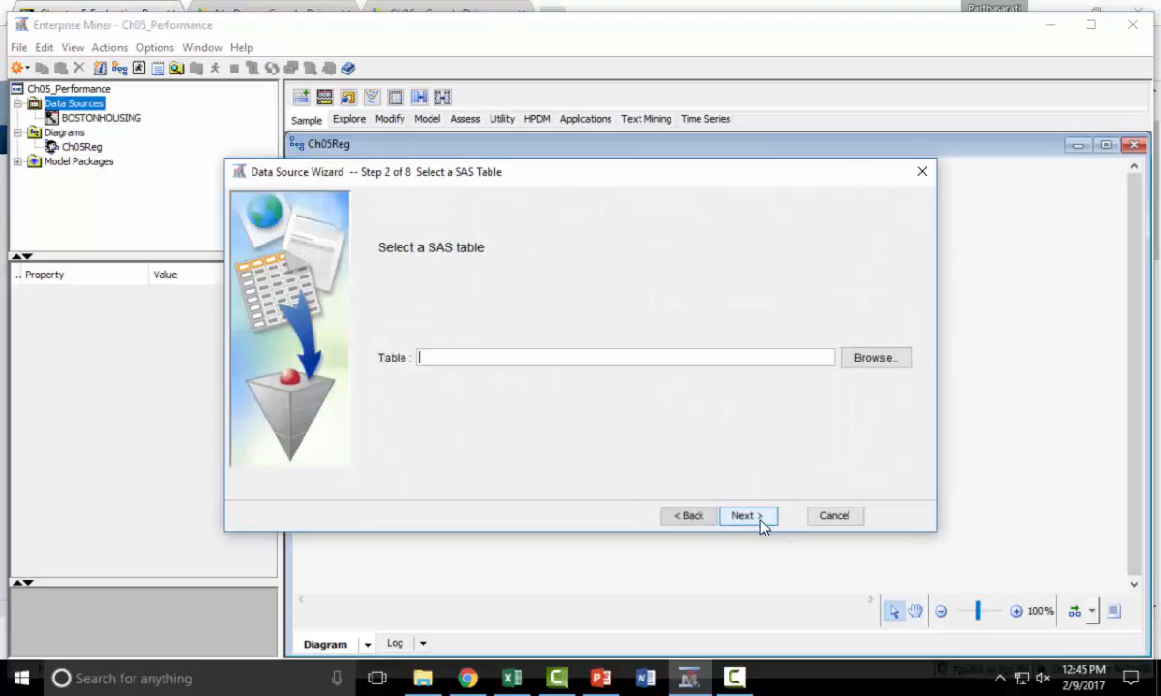
# Choose the Churn table from the Mgt4270 library and accept the Basic metadata advisor setting.
pyautogui.click(876, 358)
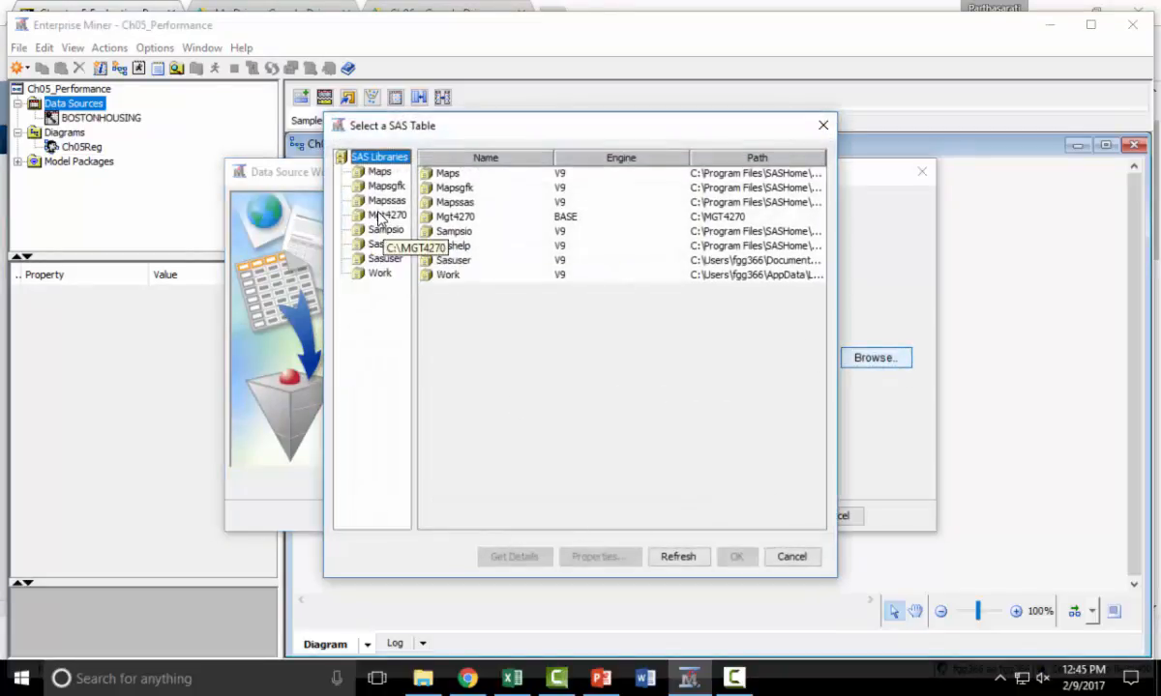
pyautogui.click(383, 215)
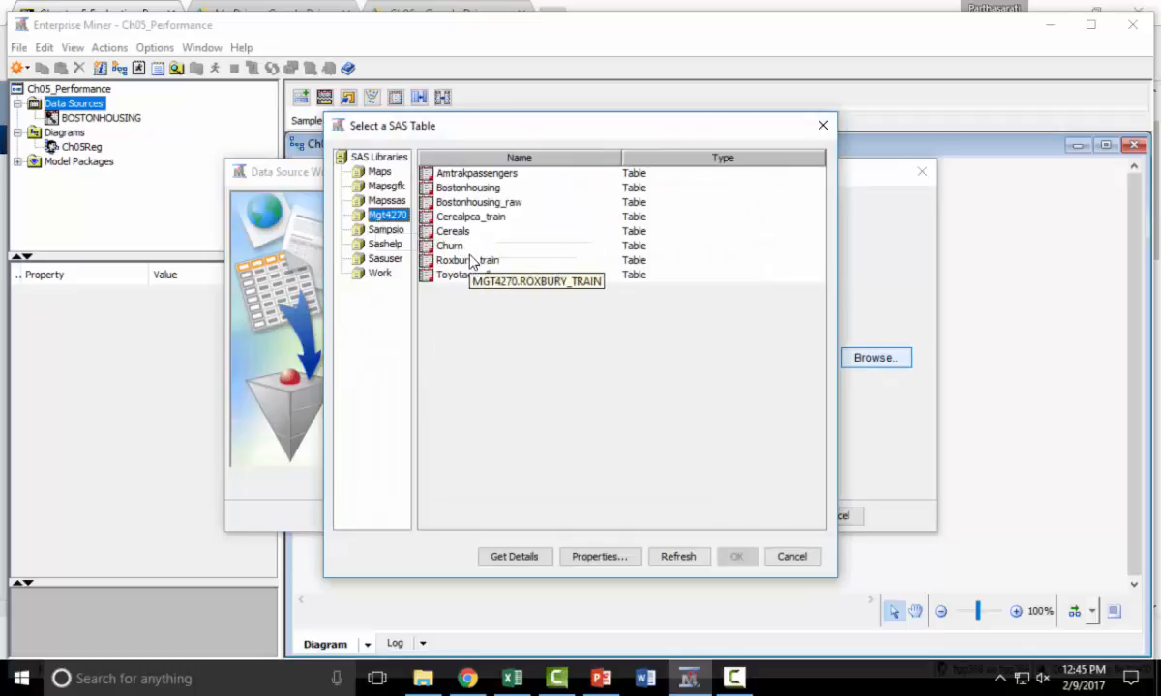
pyautogui.click(452, 246)
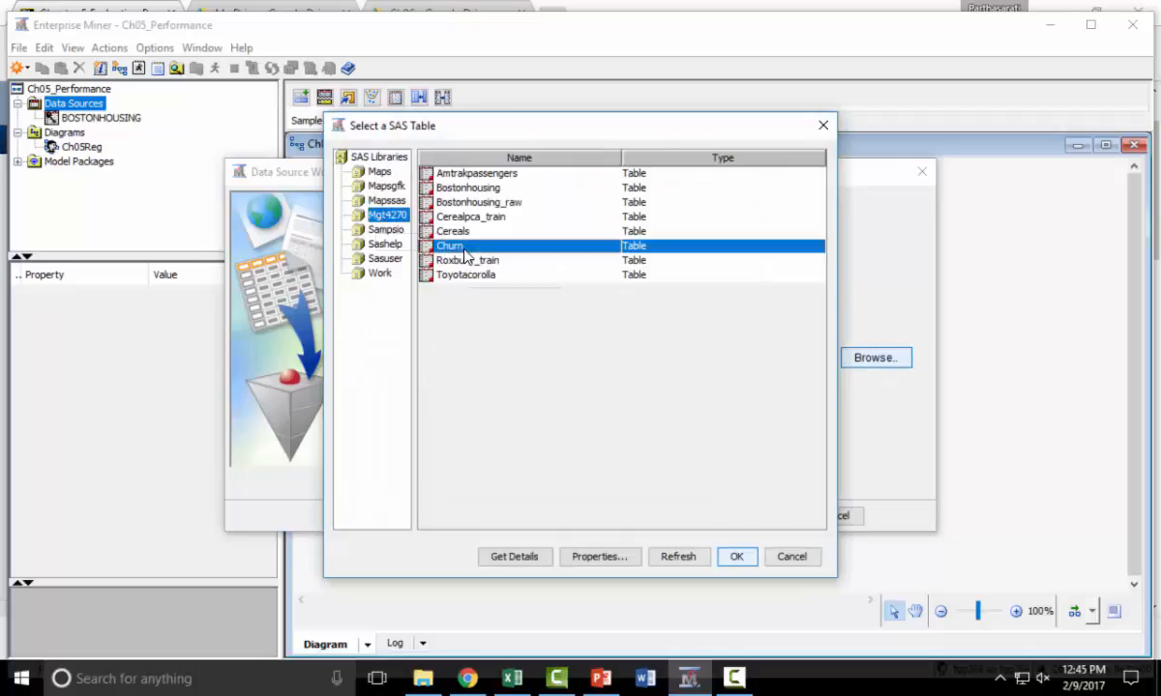
pyautogui.click(737, 557)
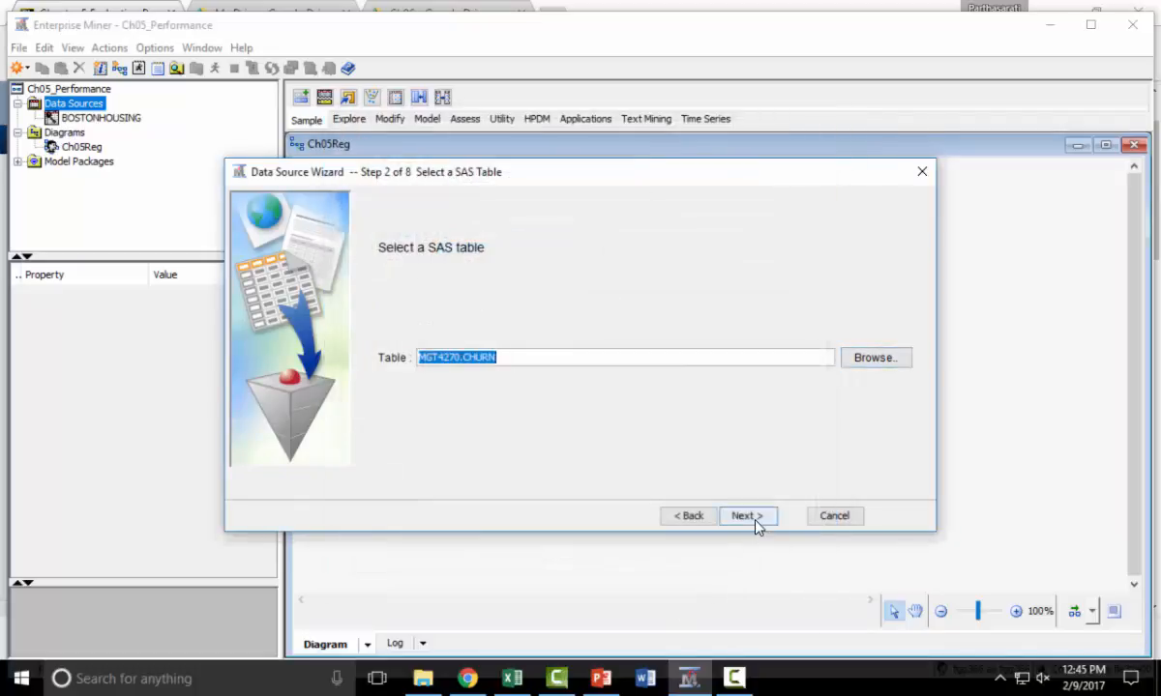
pyautogui.click(755, 521)
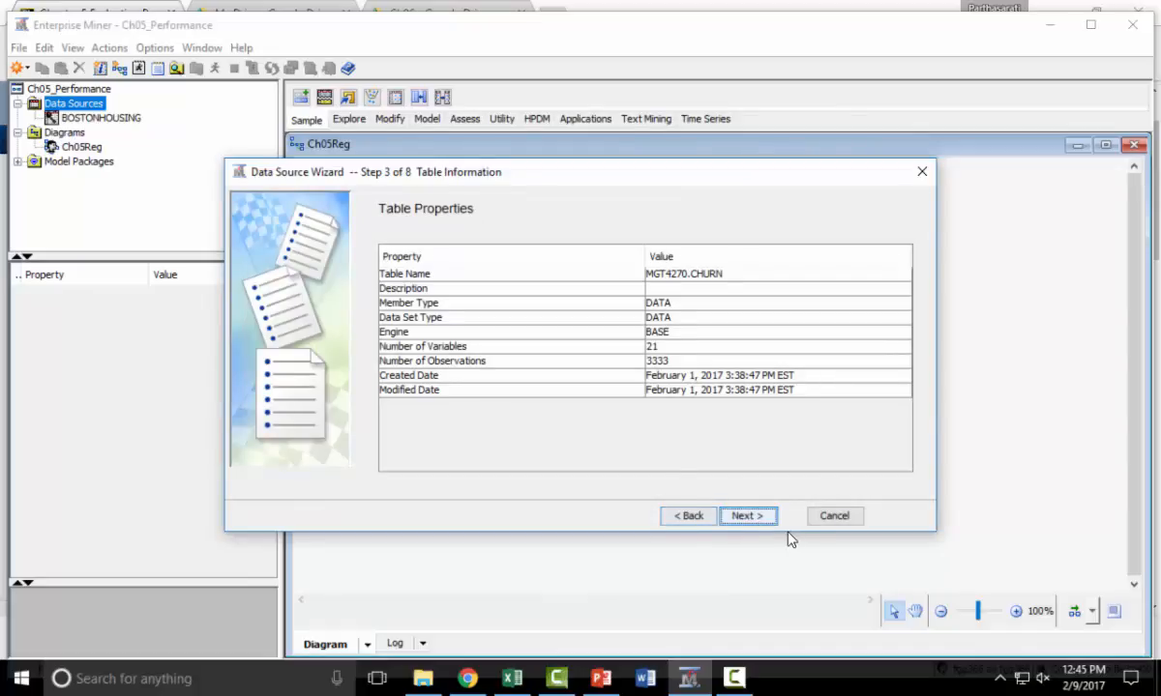
pyautogui.click(760, 520)
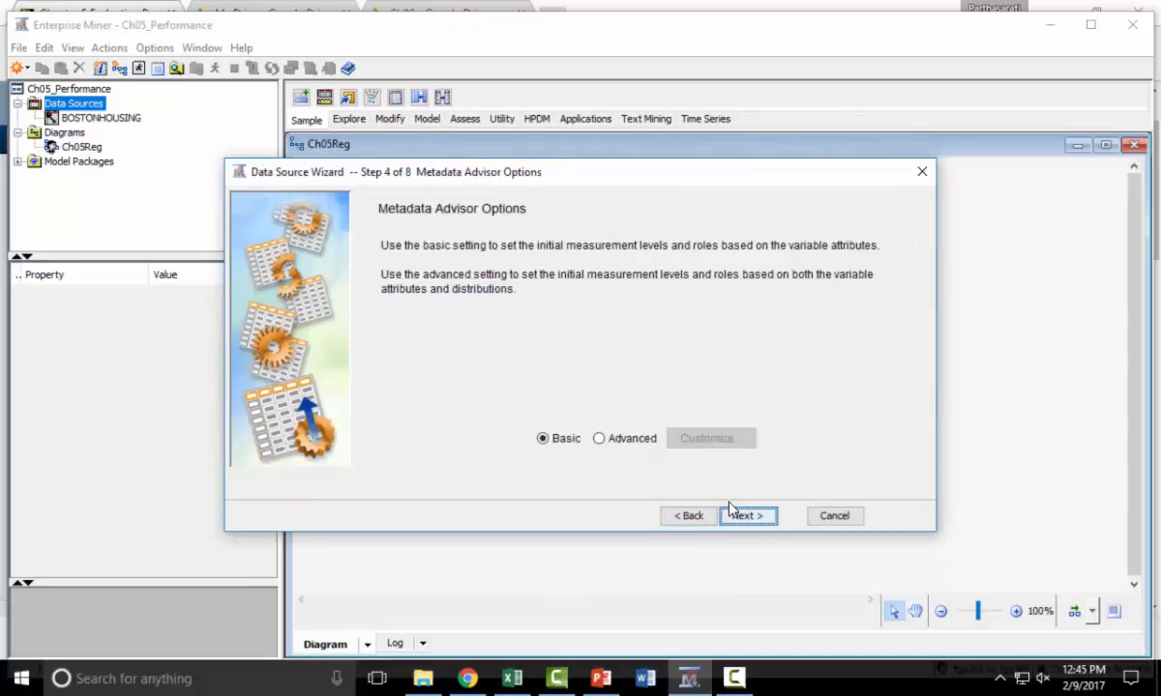
pyautogui.click(747, 516)
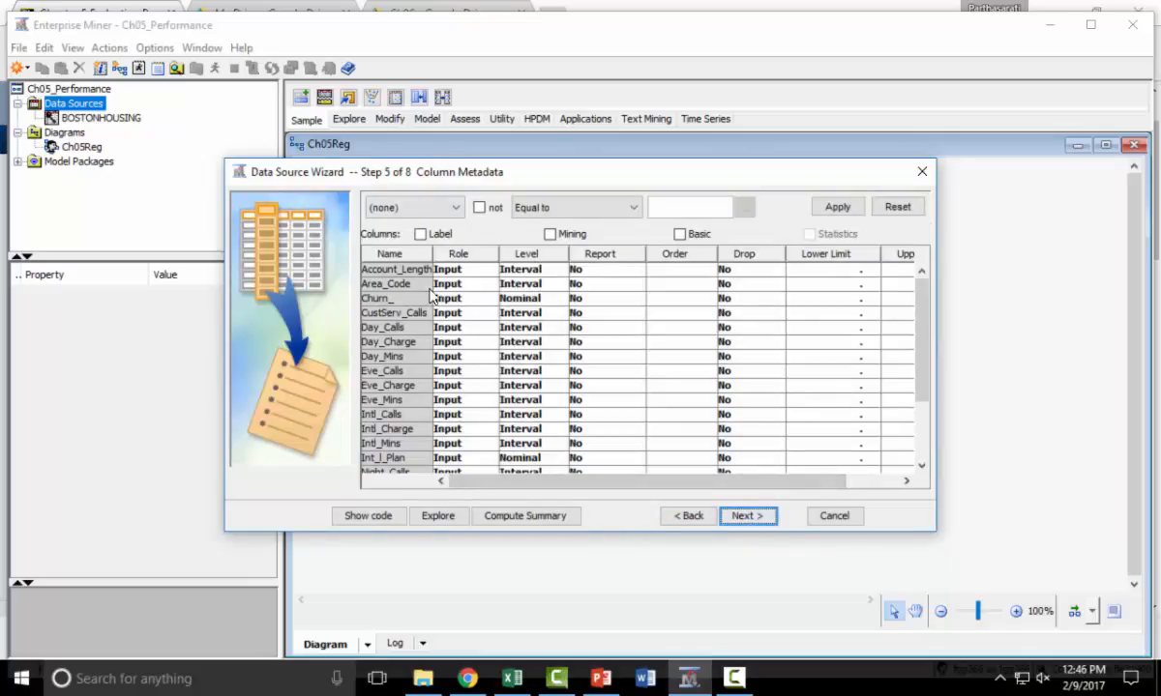
# Enlarge the wizard to show all columns, set the Churn_ variable's role to Target, and proceed to decision processing.
pyautogui.moveTo(544, 167); pyautogui.dragTo(515, 51)
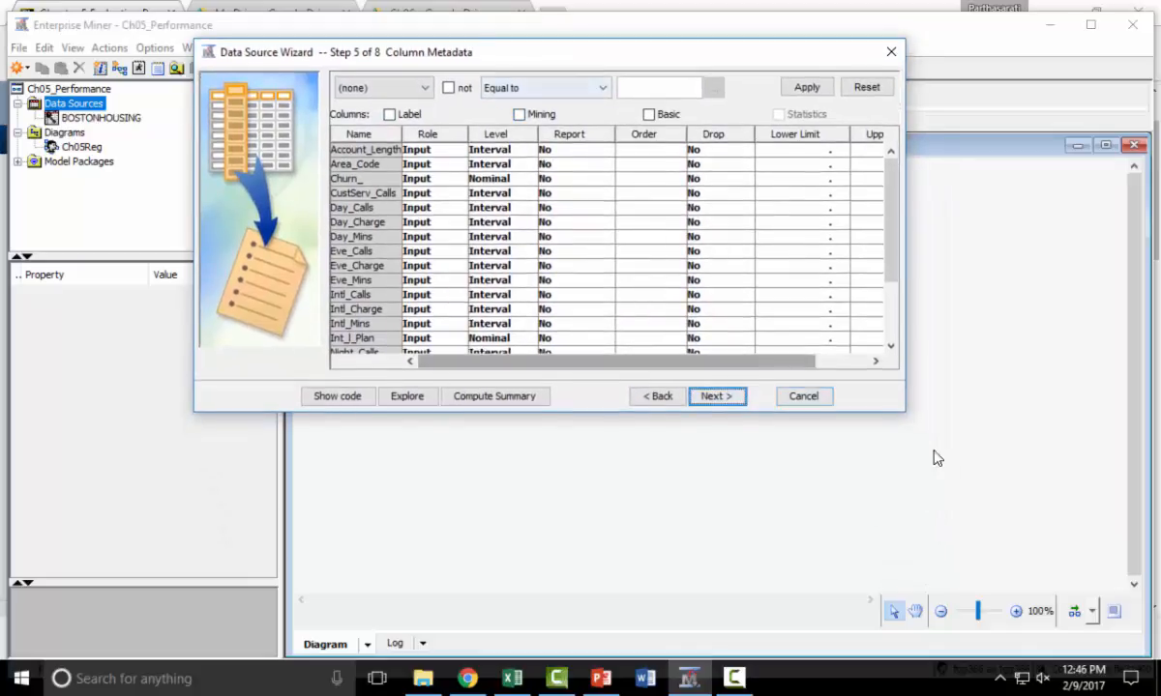
pyautogui.moveTo(903, 411); pyautogui.dragTo(973, 551)
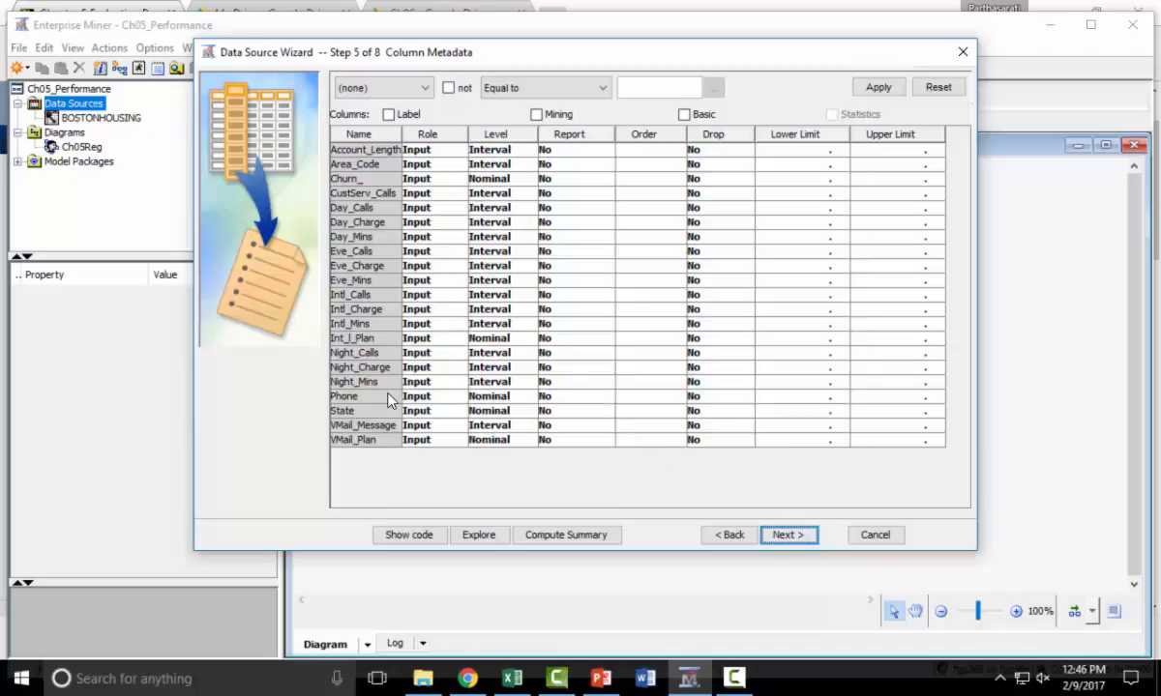
pyautogui.click(455, 180)
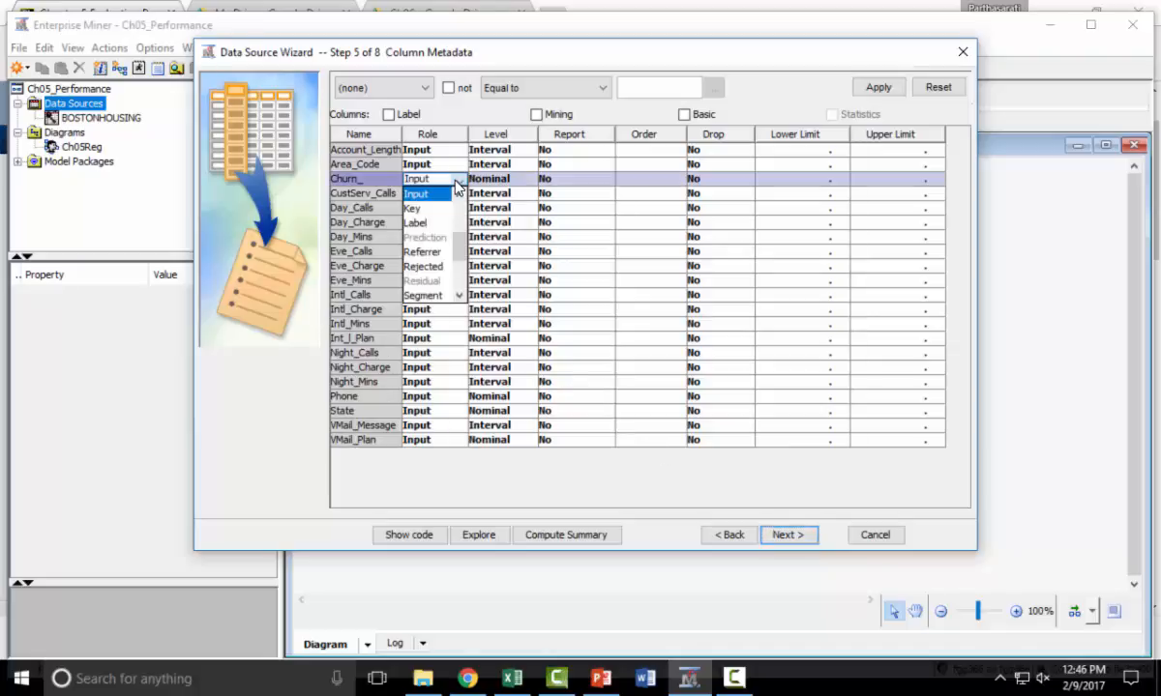
pyautogui.moveTo(459, 248); pyautogui.dragTo(462, 263)
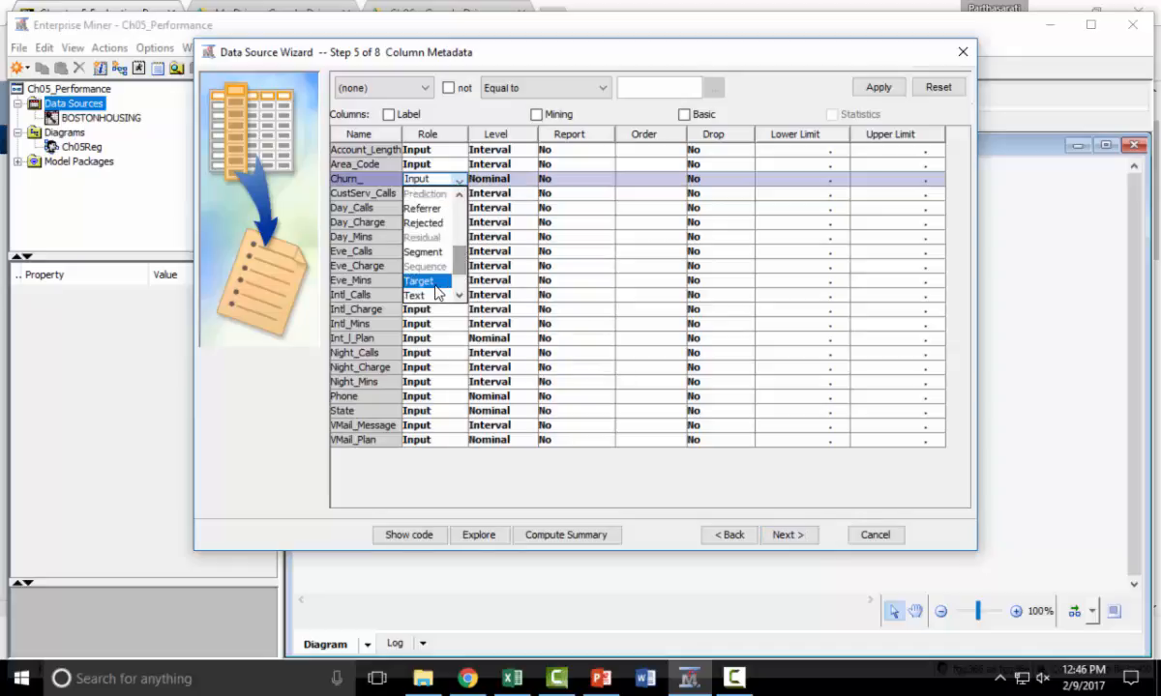
pyautogui.click(432, 293)
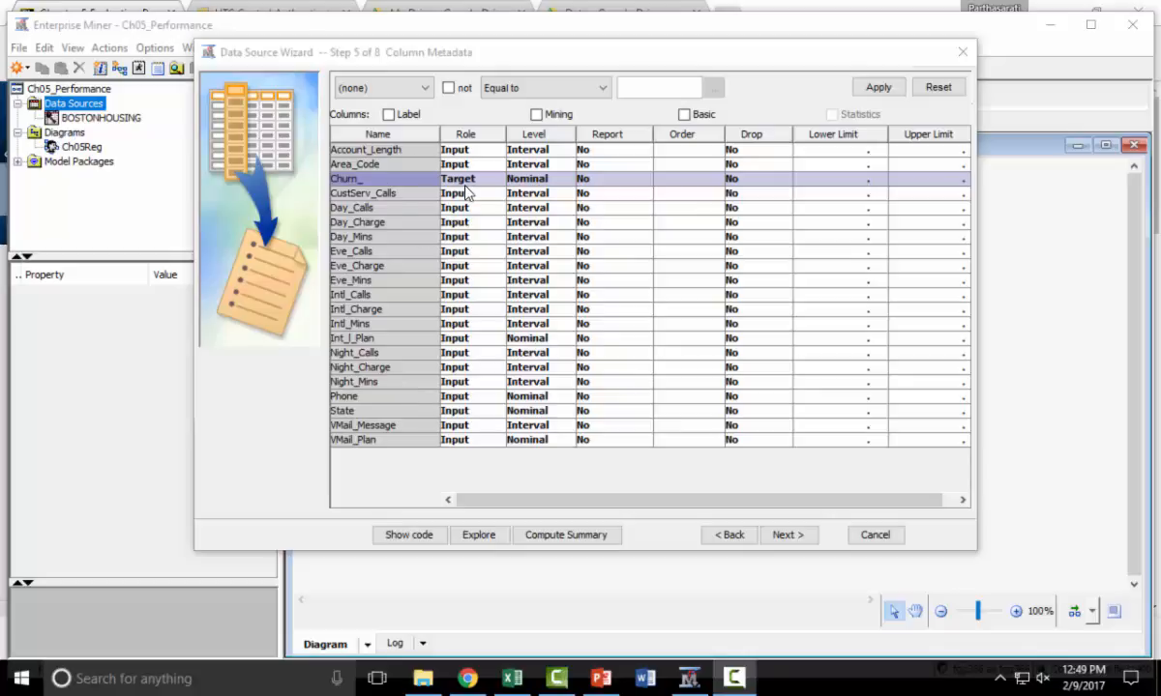
pyautogui.click(804, 536)
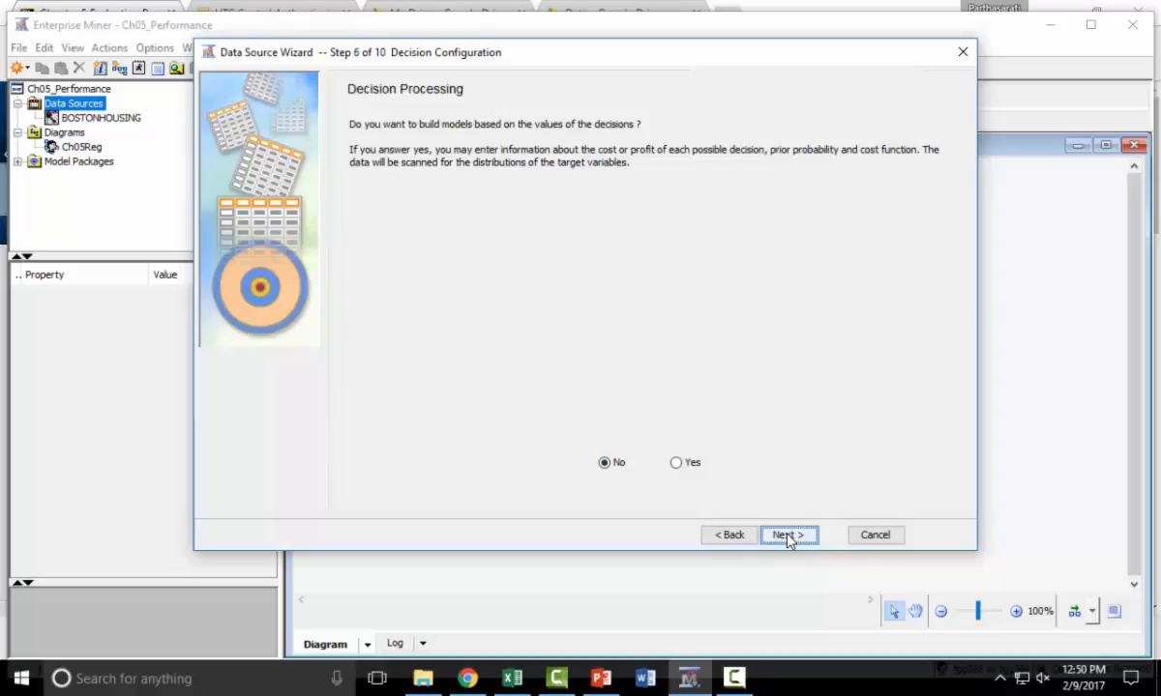
# Enable building models based on decision values and refresh the Churn_ target to its default profile.
pyautogui.click(678, 465)
pyautogui.click(802, 542)
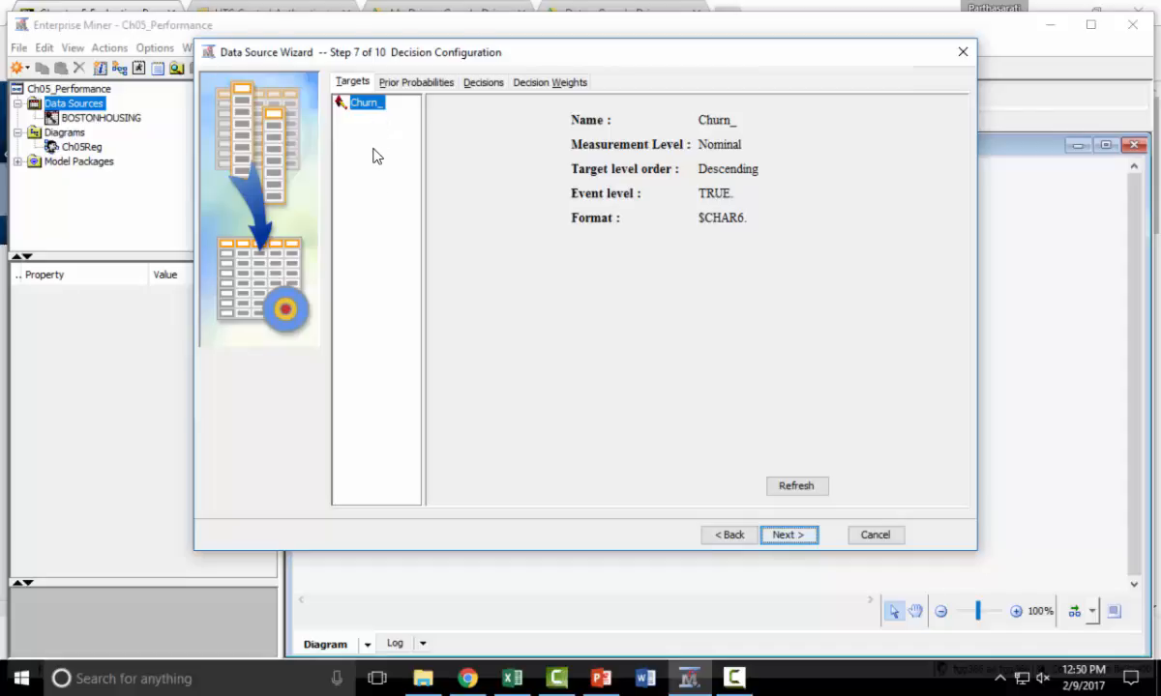
pyautogui.click(798, 486)
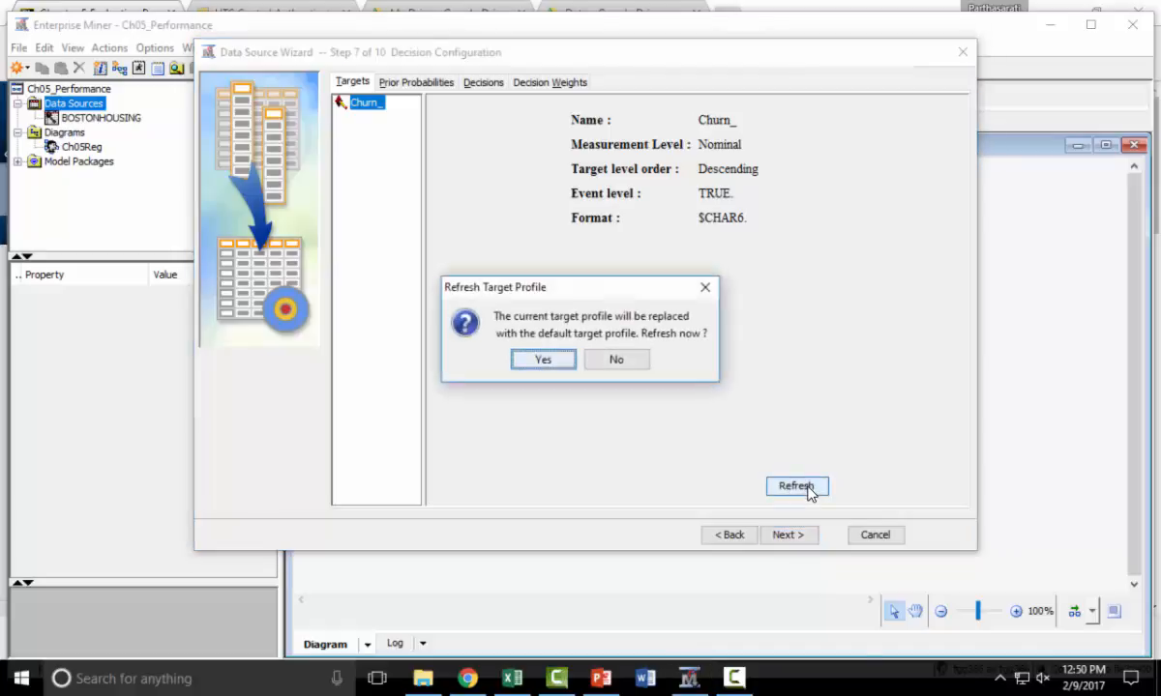
pyautogui.click(554, 362)
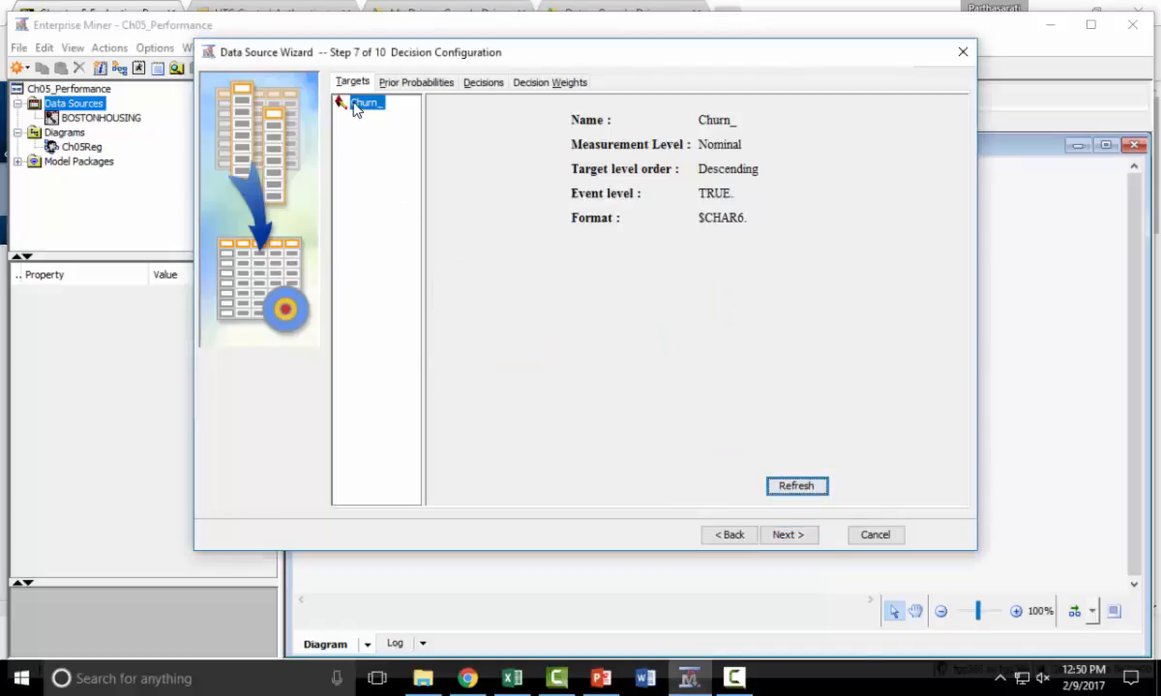
# Examine the prior probabilities of the Churn_ levels and the adjusted prior option, leaving new priors set to No.
pyautogui.click(414, 82)
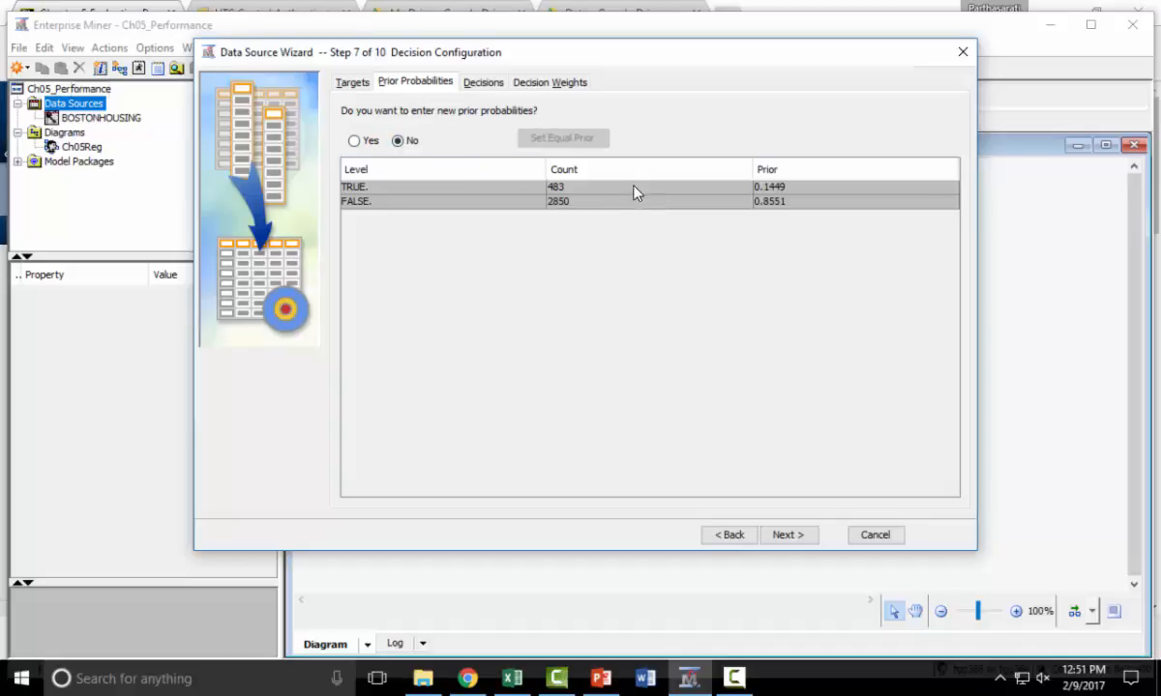
pyautogui.click(352, 140)
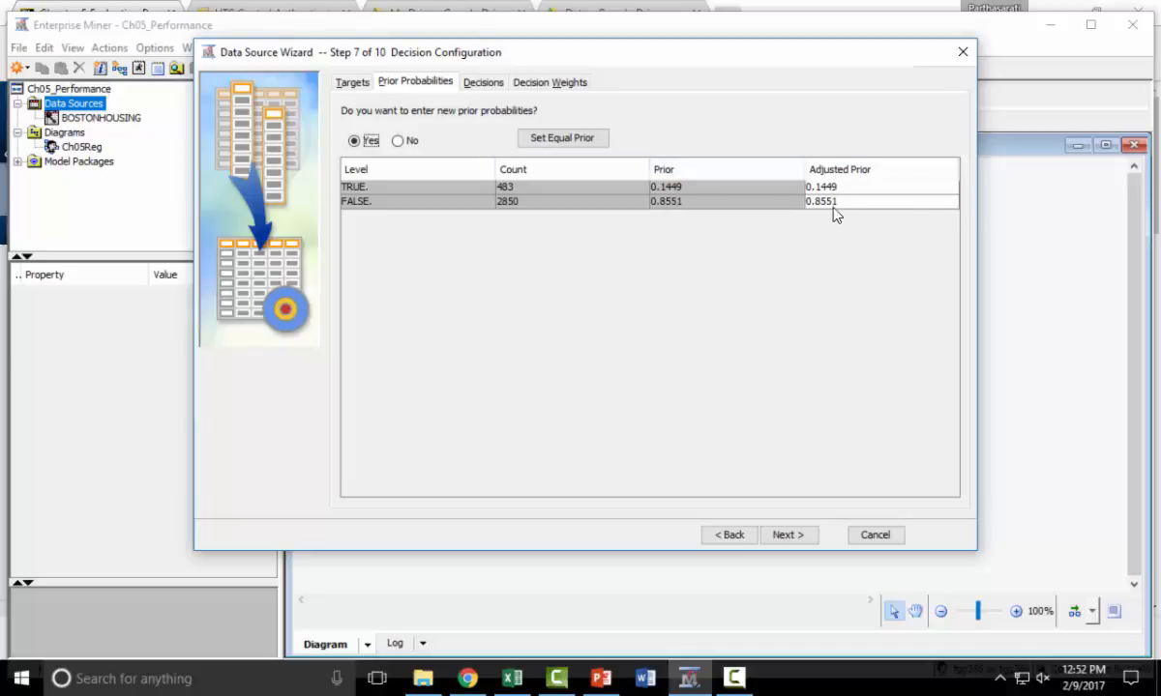
pyautogui.click(398, 140)
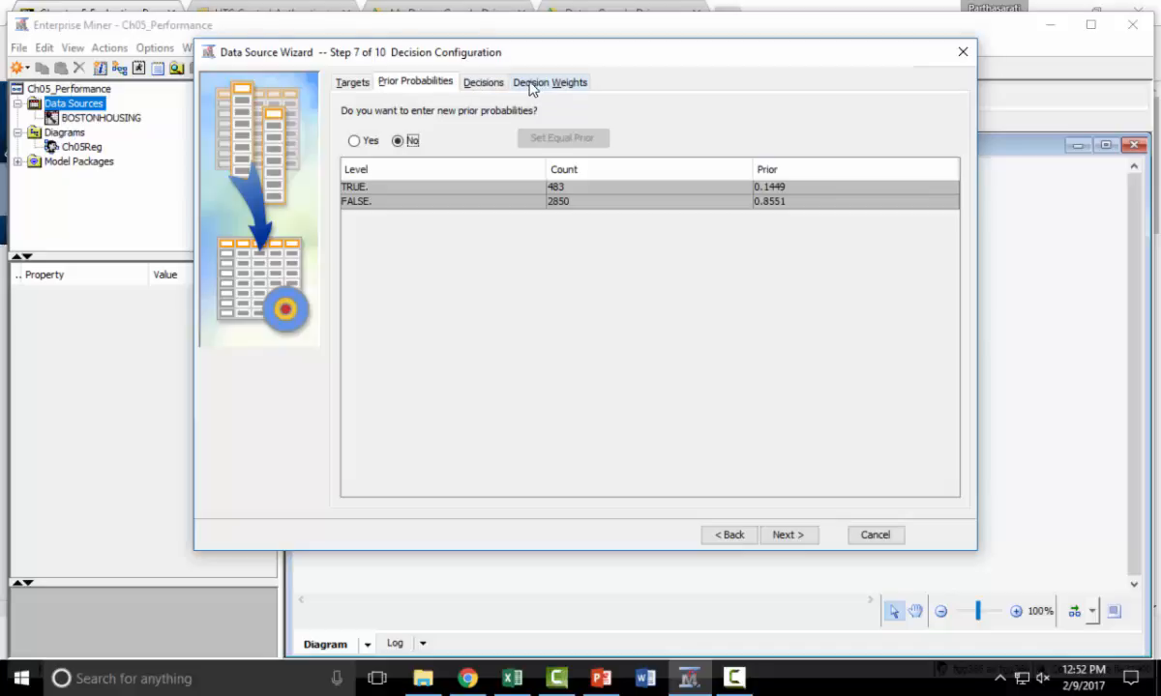
# Rename the decision labelled TRUE as OfferDiscount.
pyautogui.click(485, 85)
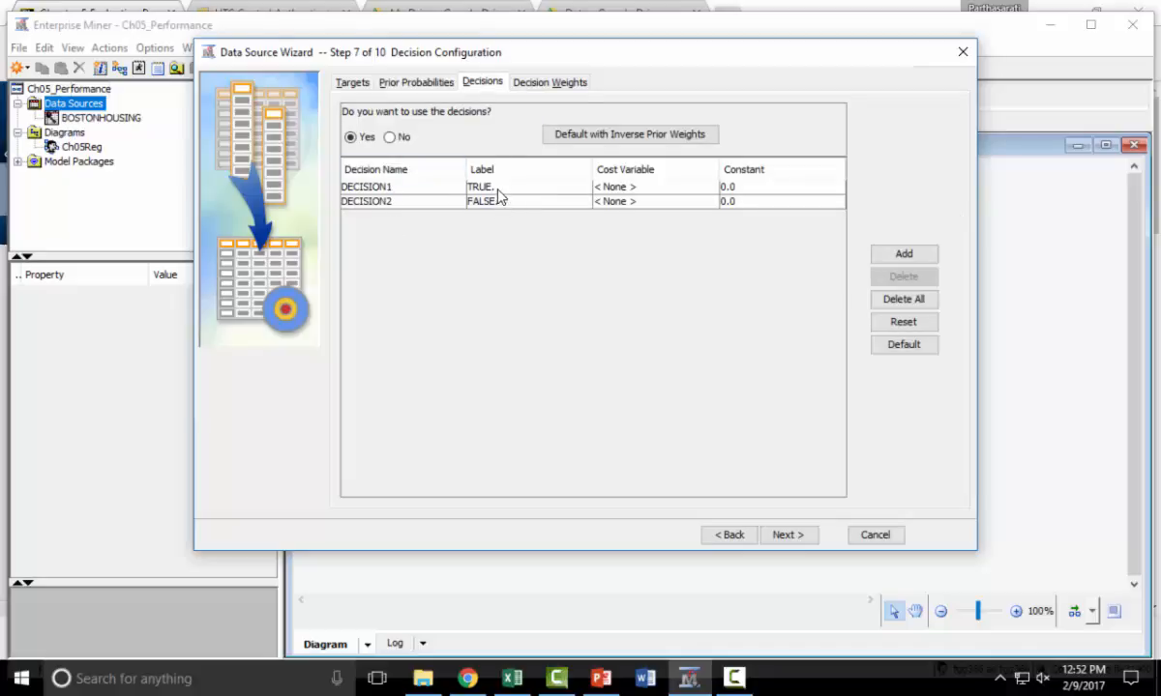
pyautogui.doubleClick(409, 191)
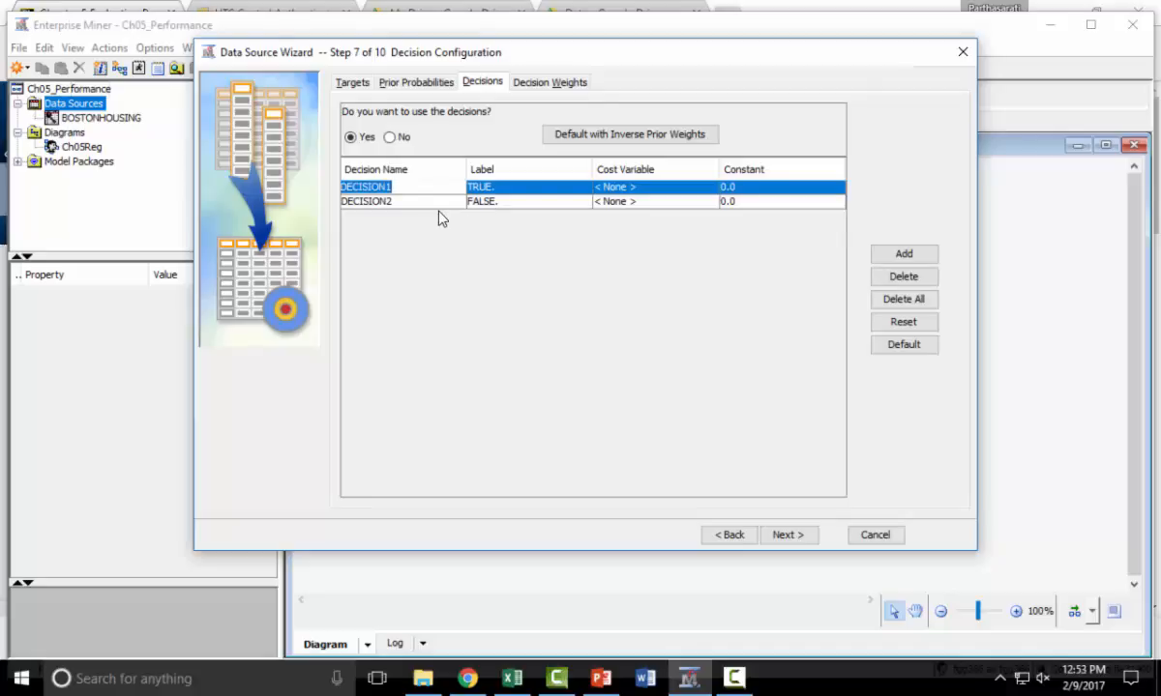
pyautogui.write('OfferDiscount')
# Rename the decision labelled FALSE as Ignore and make sure the new name is committed.
pyautogui.doubleClick(375, 200)
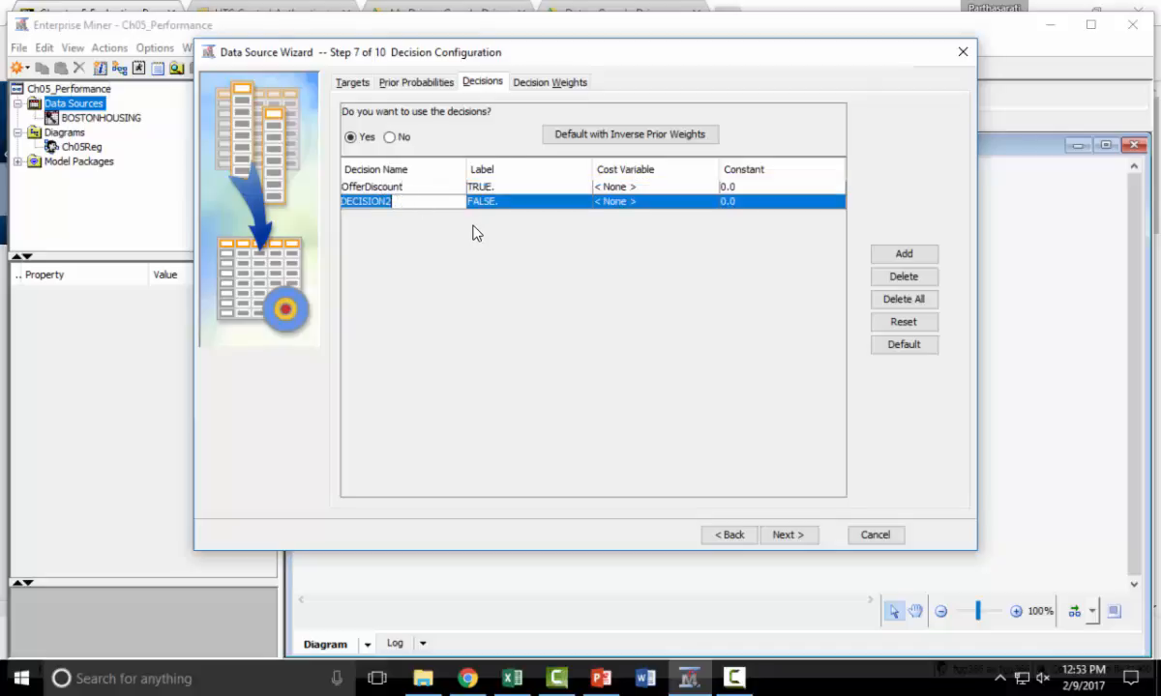
pyautogui.write('Ignore')
pyautogui.click(551, 85)
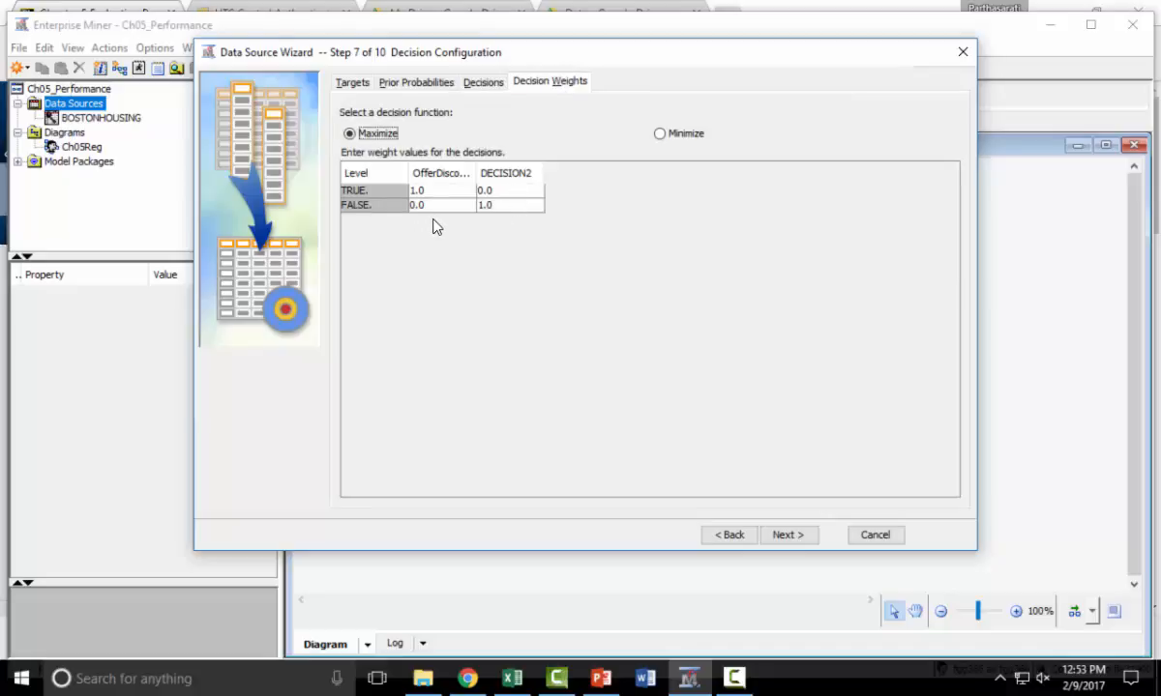
pyautogui.click(484, 85)
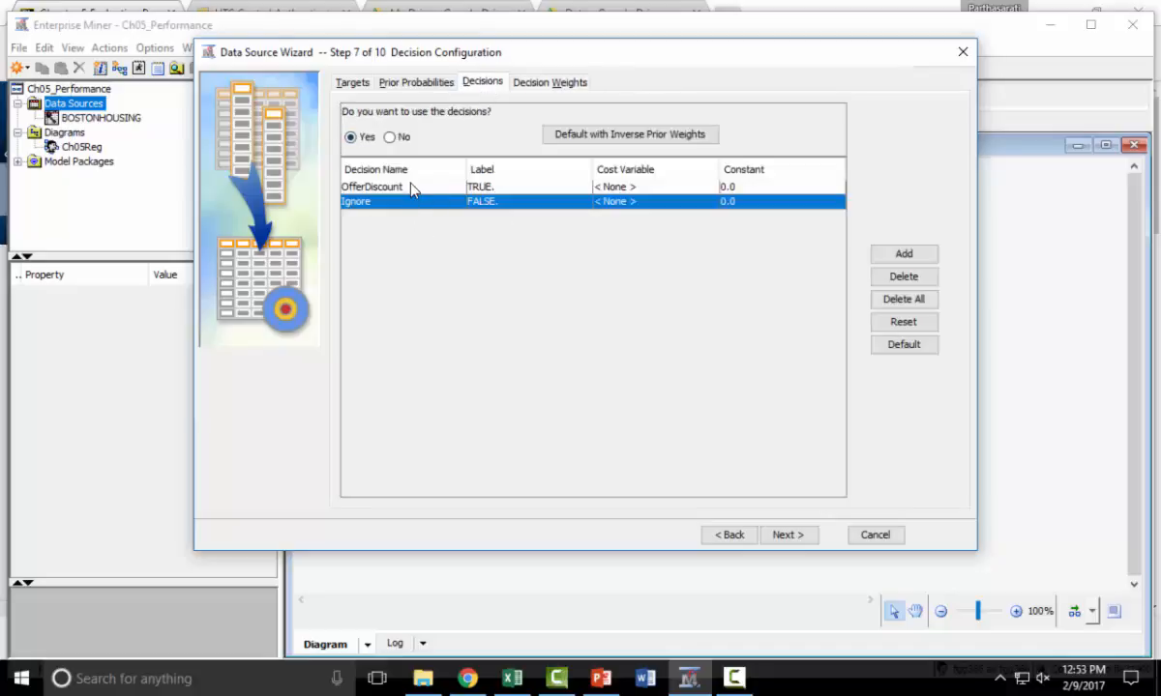
pyautogui.click(377, 186)
# Set the OfferDiscount weights to 100 for TRUE and -2 for FALSE, set Ignore's FALSE weight to 0, and keep the Maximize function.
pyautogui.click(537, 83)
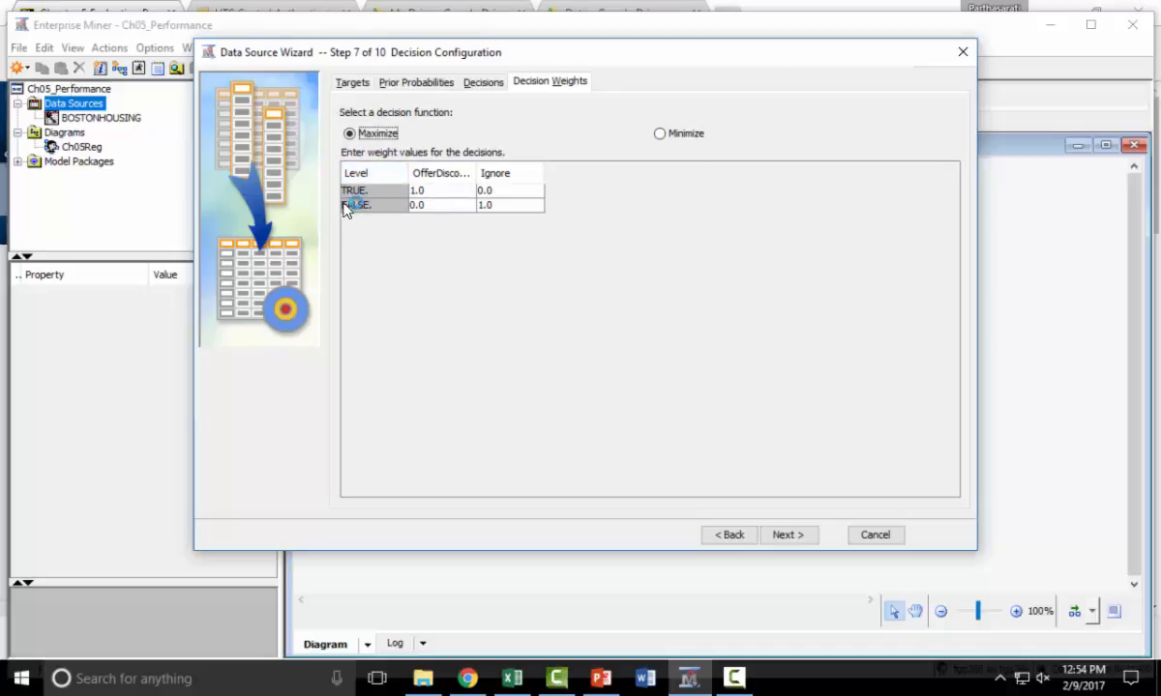
pyautogui.doubleClick(440, 191)
pyautogui.write('100')
pyautogui.click(441, 207)
pyautogui.write('-2')
pyautogui.click(559, 241)
pyautogui.press('Tab')
pyautogui.write('0')
pyautogui.click(520, 190)
pyautogui.click(517, 206)
pyautogui.click(660, 135)
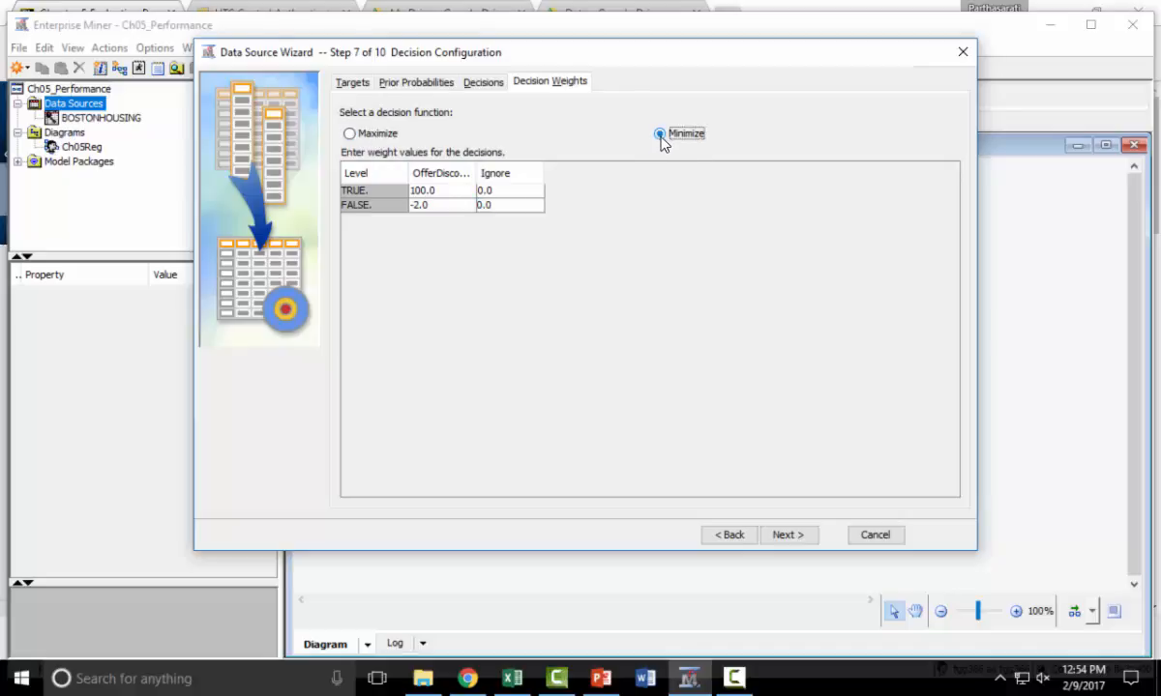
pyautogui.click(351, 134)
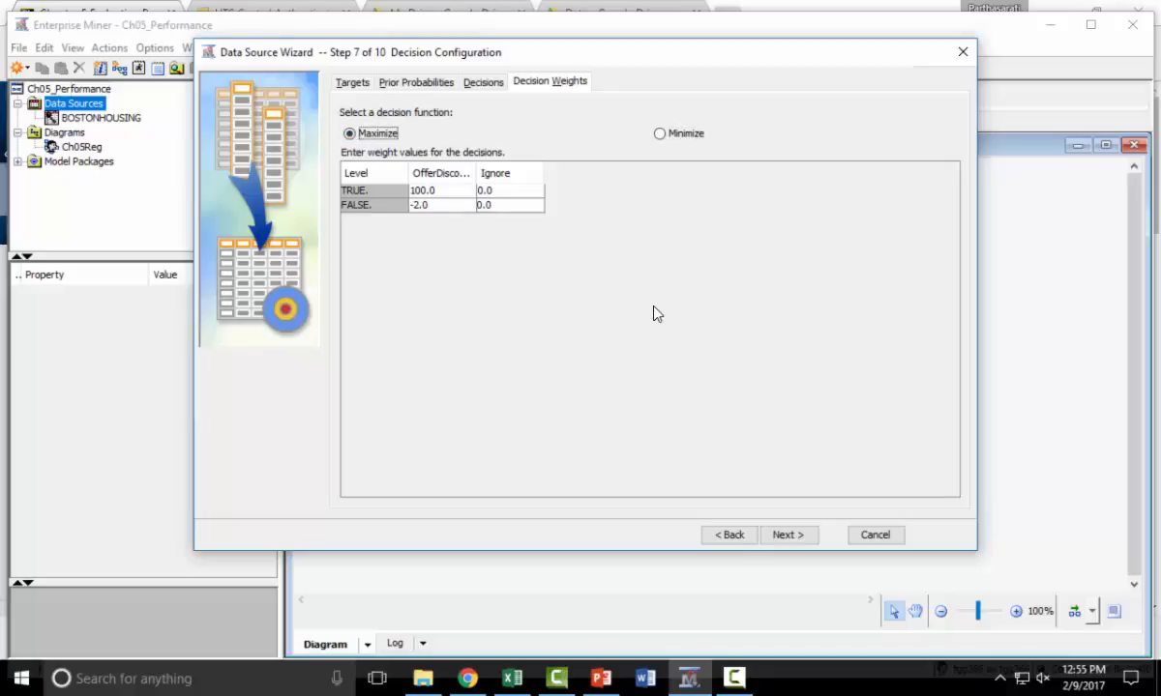
# Proceed to the wizard's summary without creating a sample, keeping the data source name CHURN and role Raw.
pyautogui.click(802, 540)
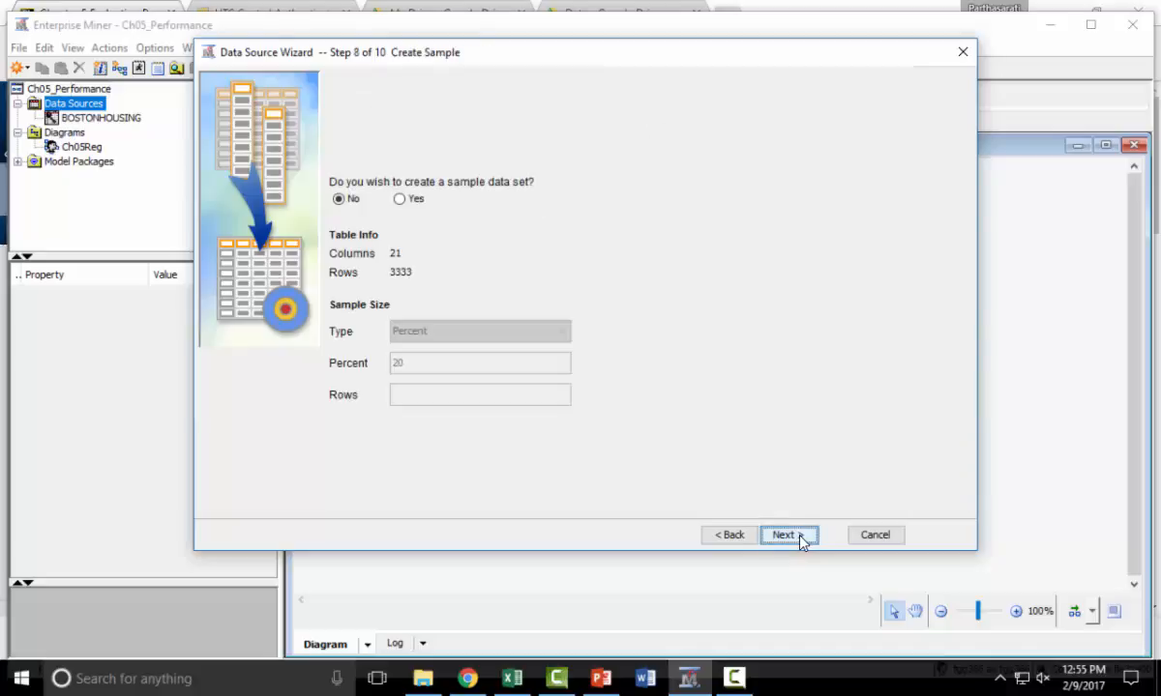
pyautogui.click(802, 540)
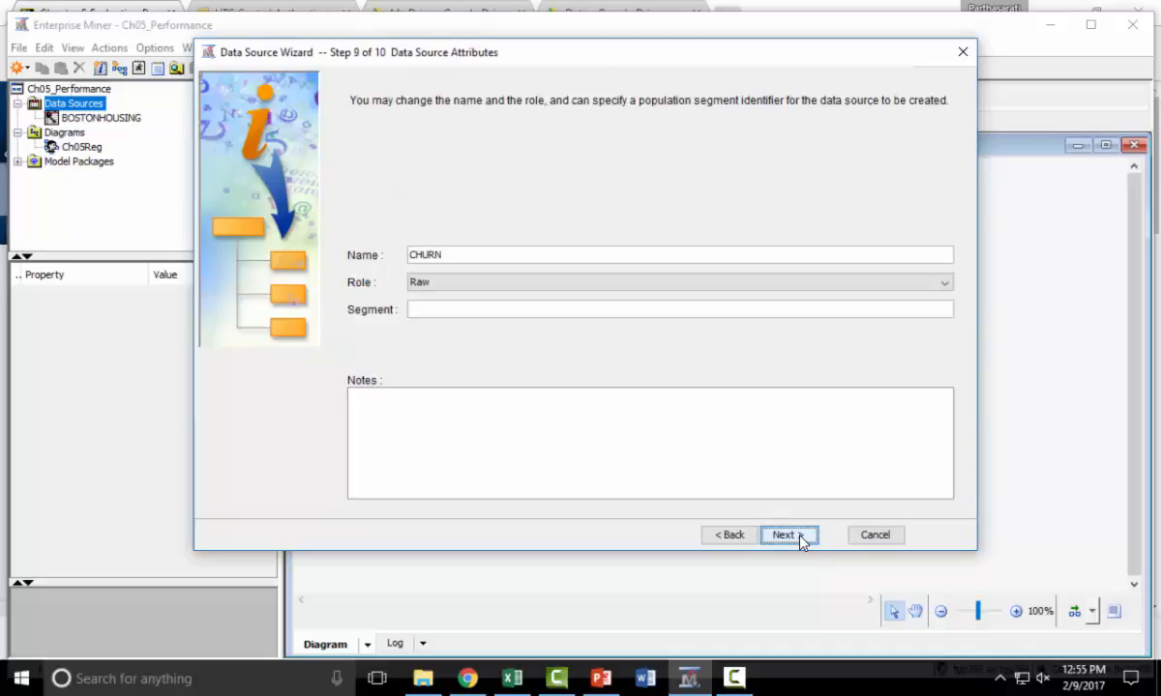
pyautogui.click(802, 540)
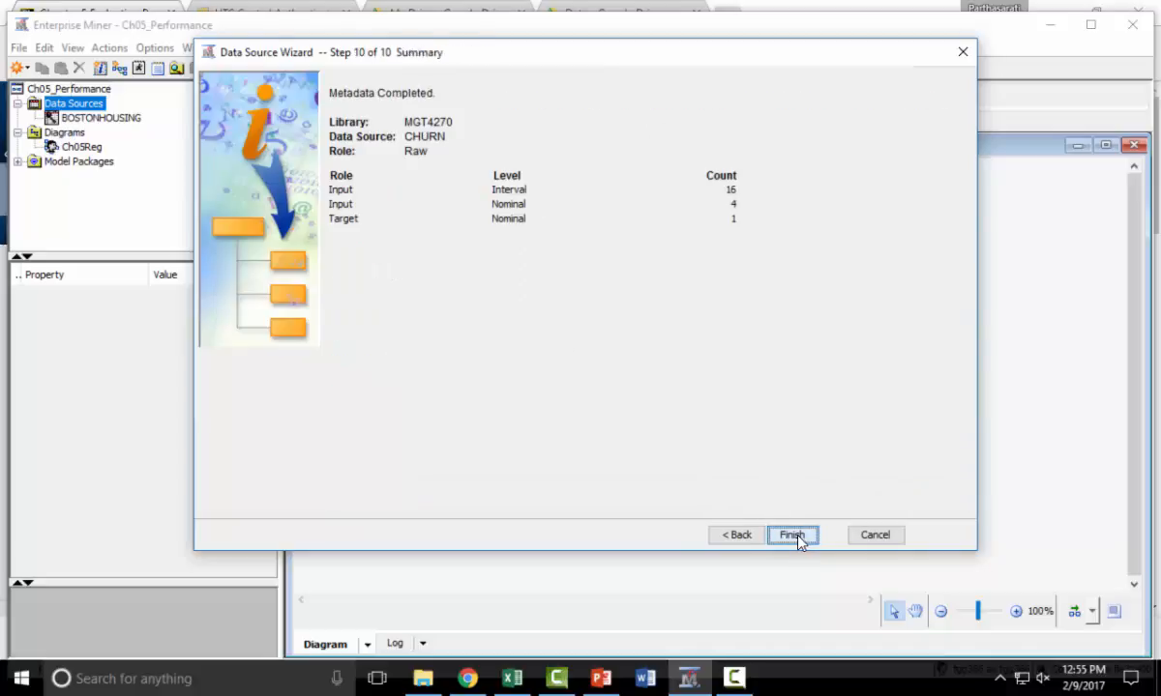
# Finish creating the CHURN data source and add it to the Ch05Reg diagram as a node beneath BOSTONHOUSING.
pyautogui.click(797, 540)
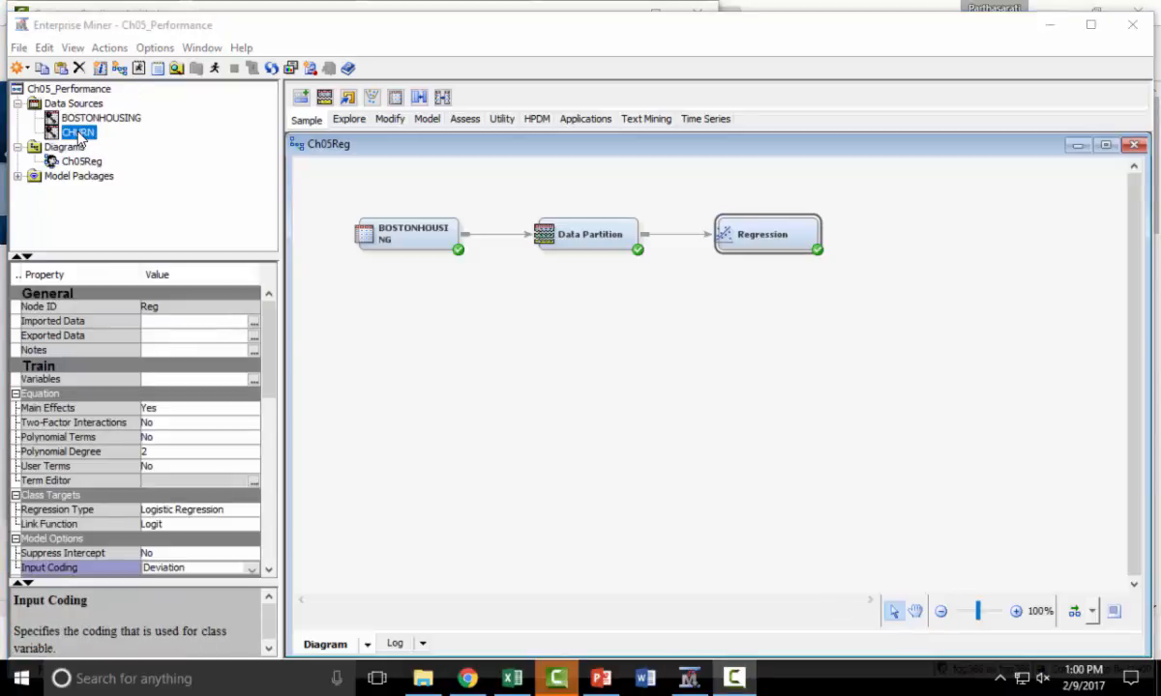
pyautogui.click(76, 129)
pyautogui.moveTo(269, 250); pyautogui.dragTo(383, 351)
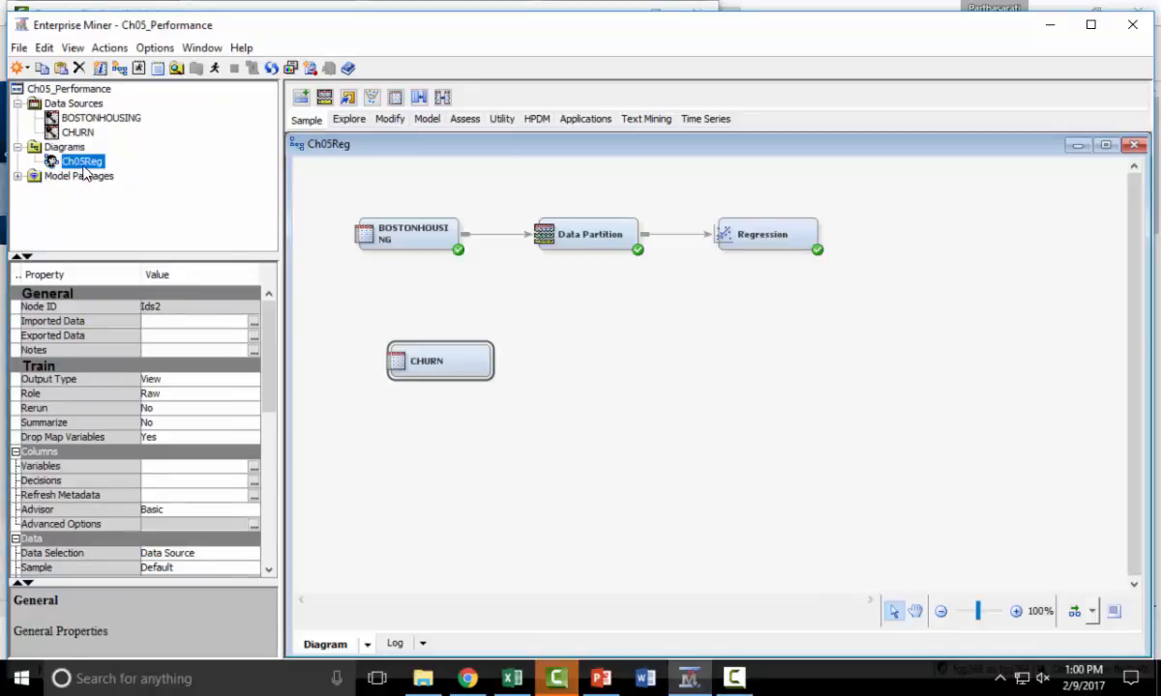
pyautogui.moveTo(438, 351); pyautogui.dragTo(404, 329)
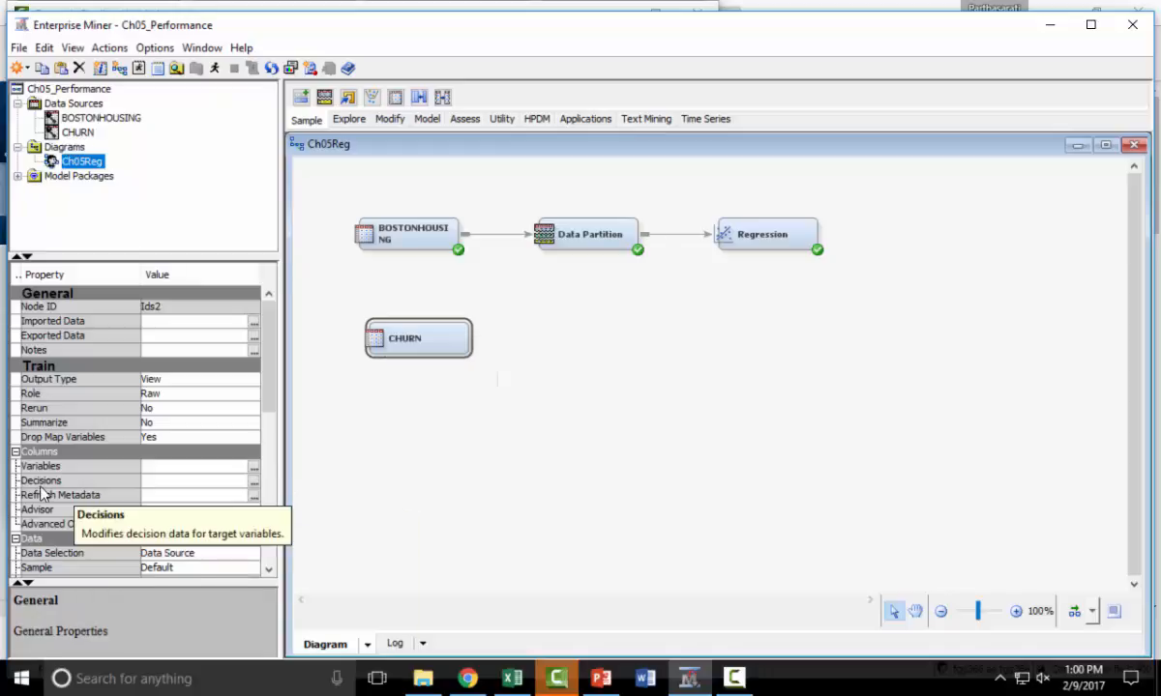
# Open the decision settings of the CHURN node in the diagram, updating its path first.
pyautogui.click(254, 483)
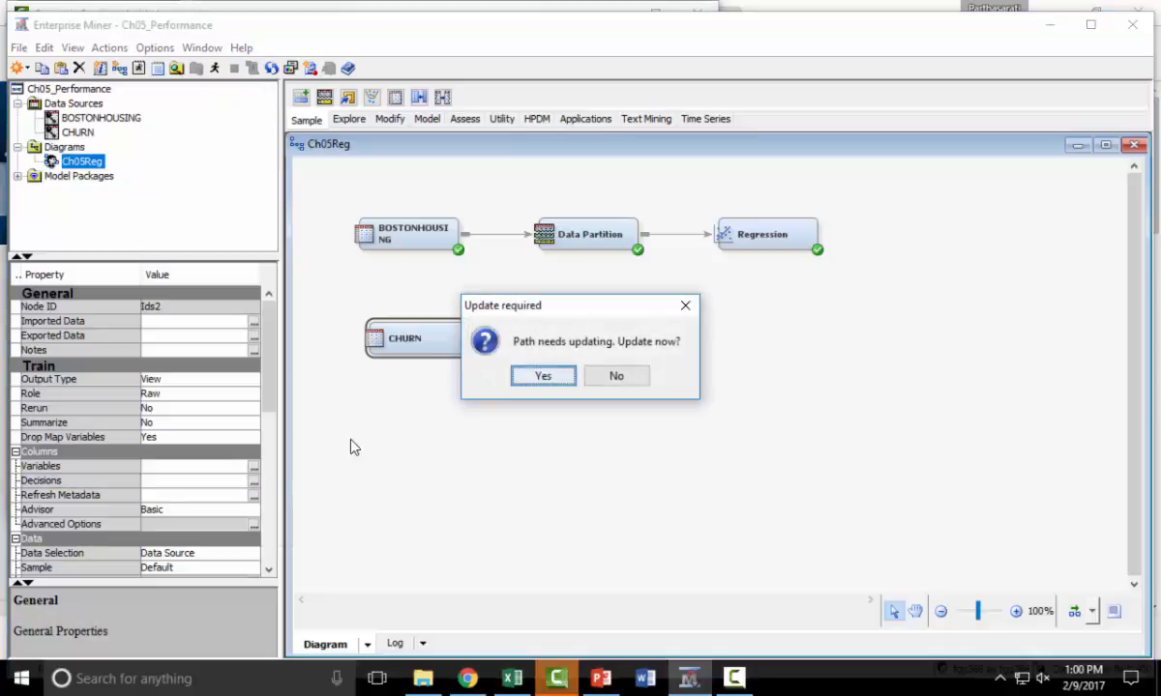
pyautogui.click(550, 381)
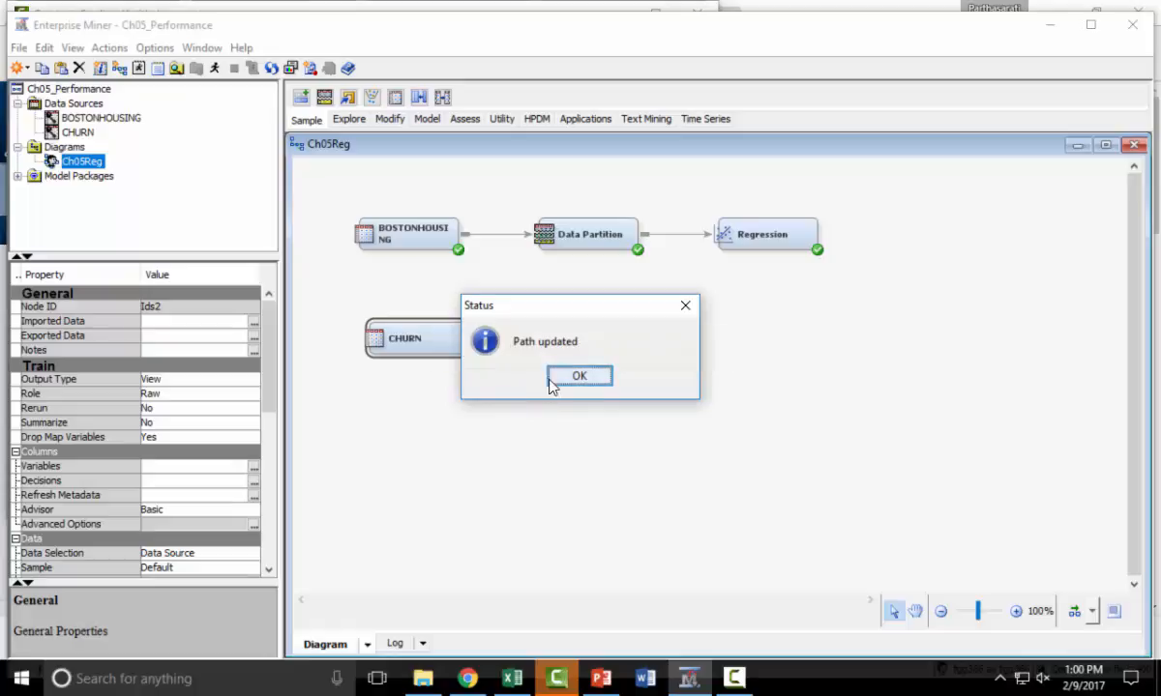
pyautogui.click(574, 376)
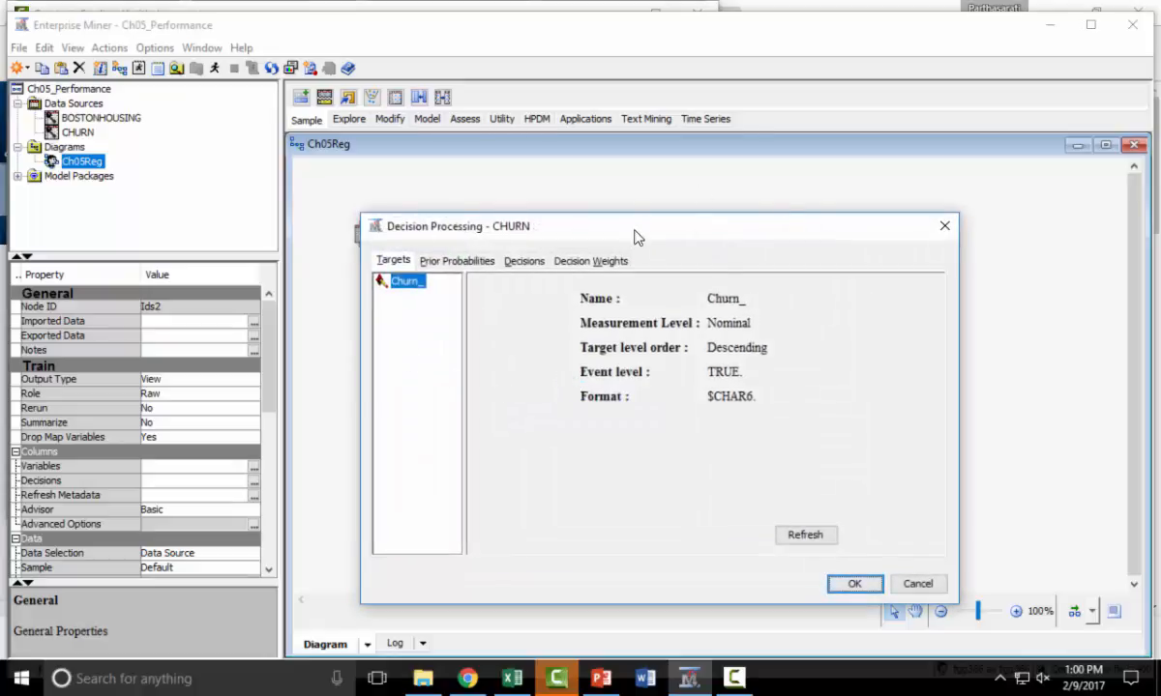
# Review the CHURN node's decisions, decision weights and prior probabilities, and close the decision settings without saving changes.
pyautogui.moveTo(647, 233); pyautogui.dragTo(648, 193)
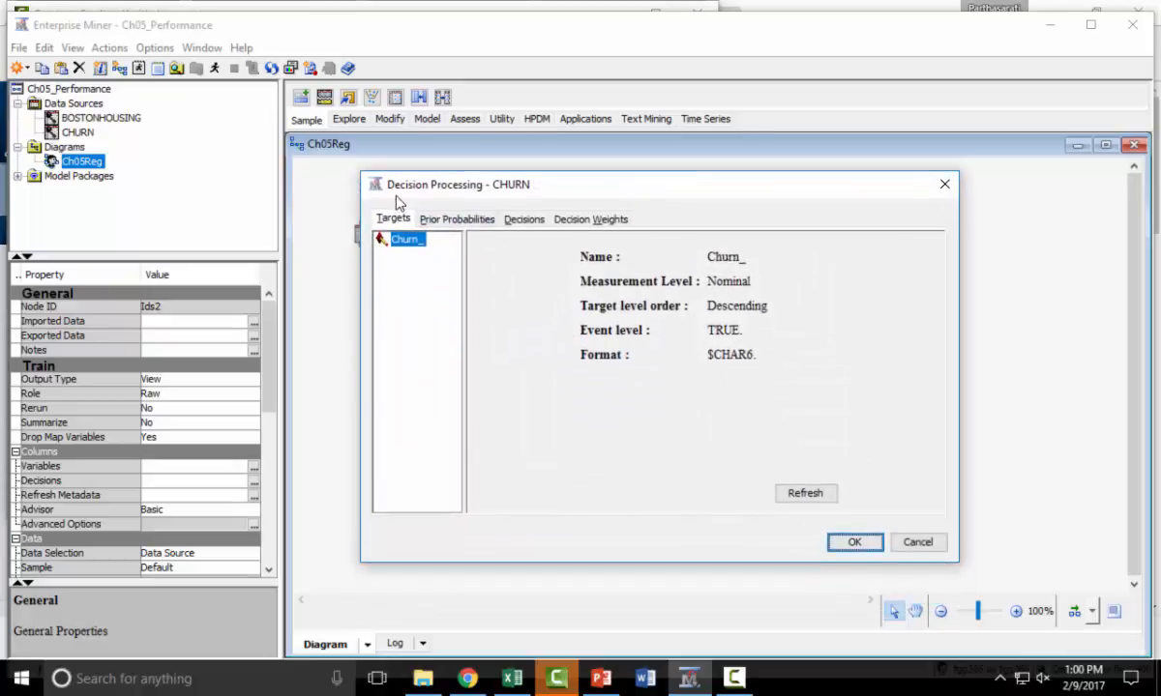
pyautogui.click(513, 220)
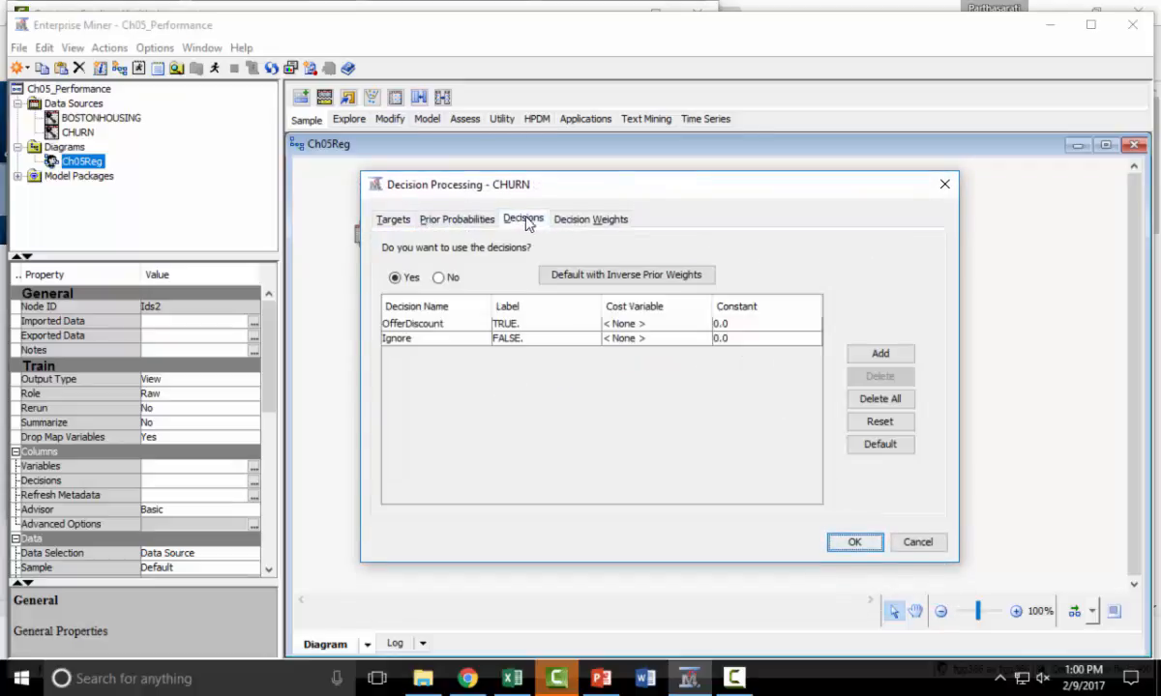
pyautogui.click(601, 222)
pyautogui.click(462, 221)
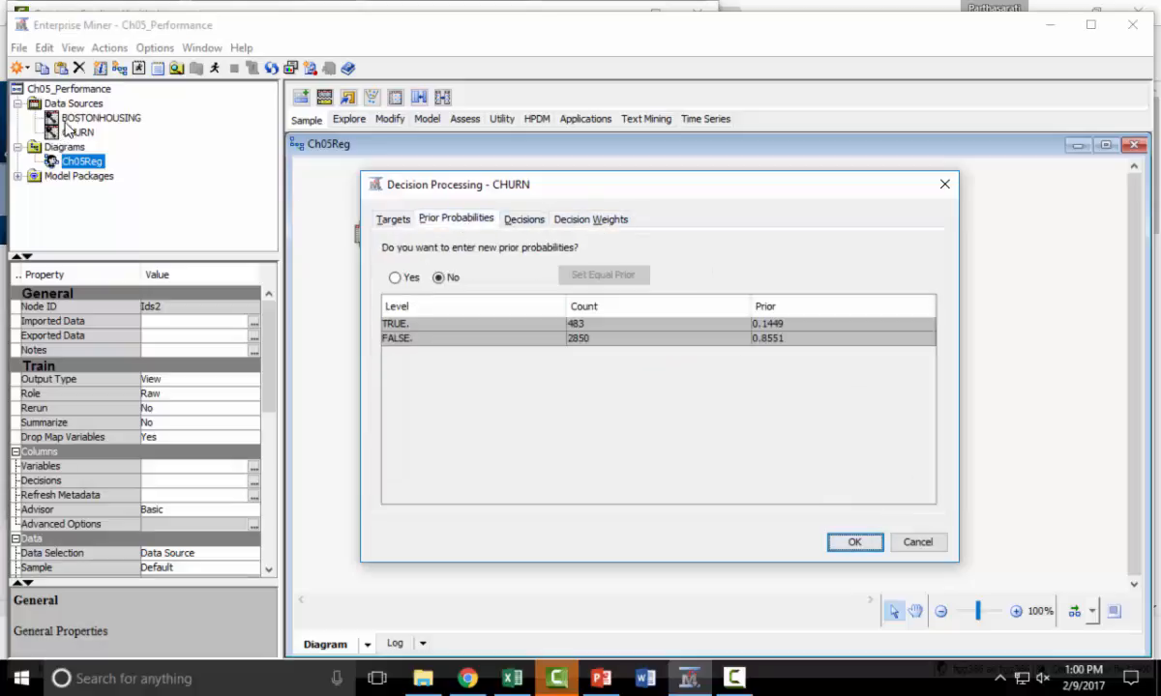
pyautogui.click(931, 547)
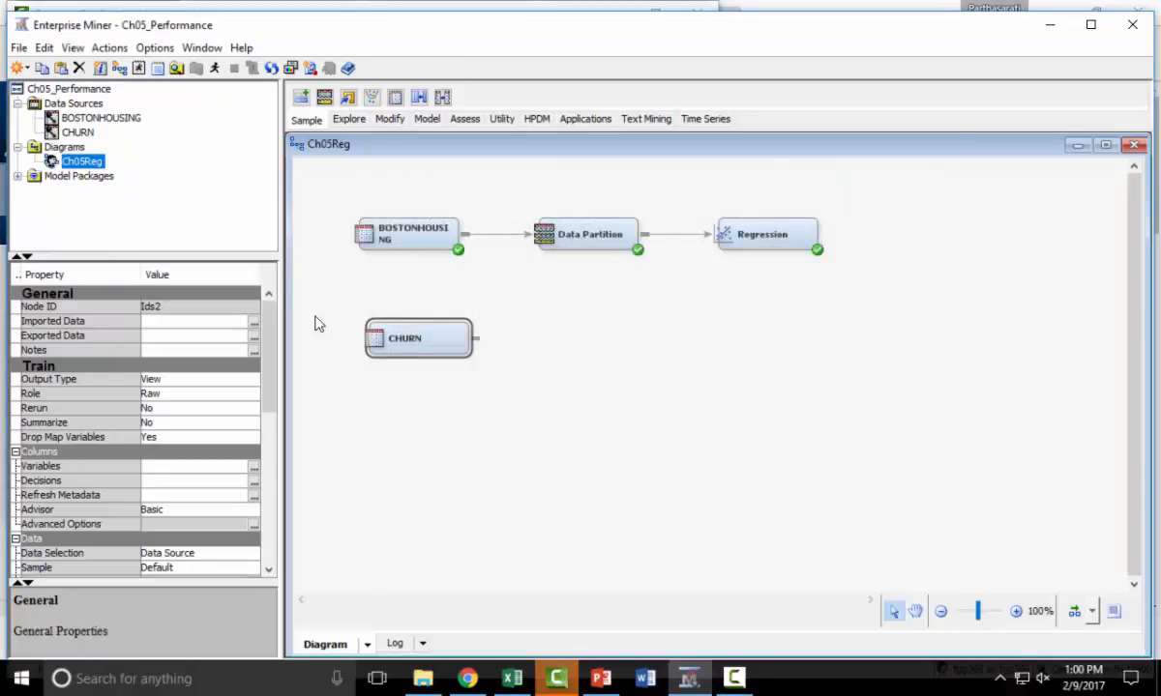
# Open the decision settings of the CHURN data source itself in the project's data sources.
pyautogui.click(74, 132)
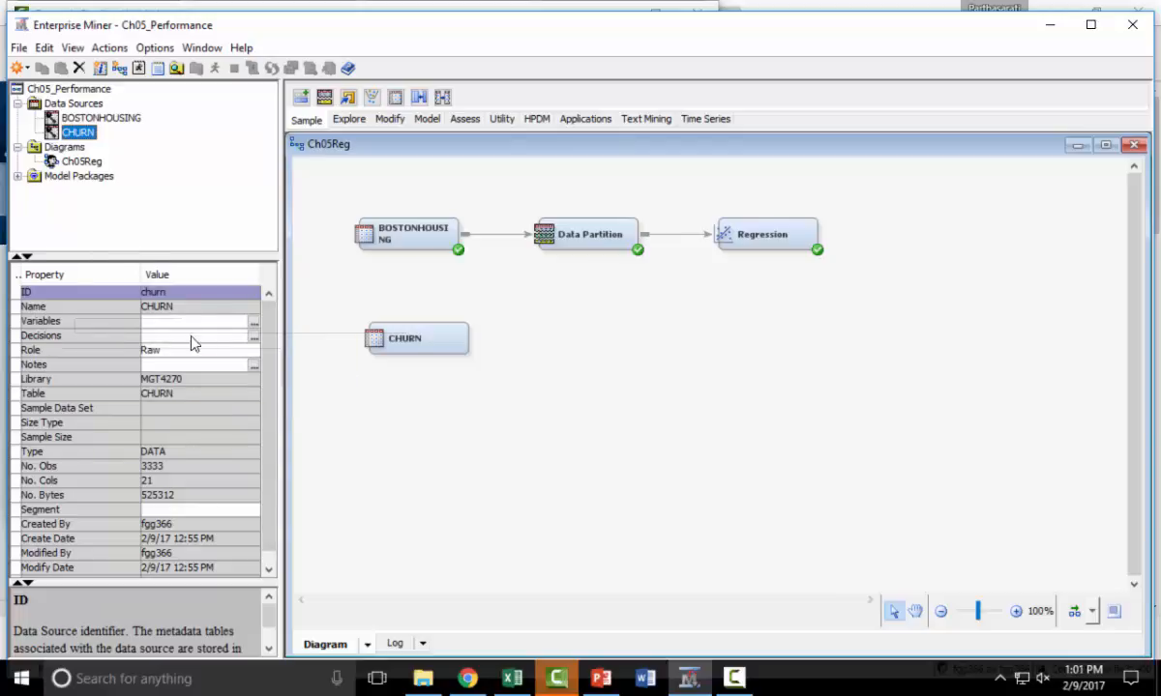
pyautogui.click(255, 338)
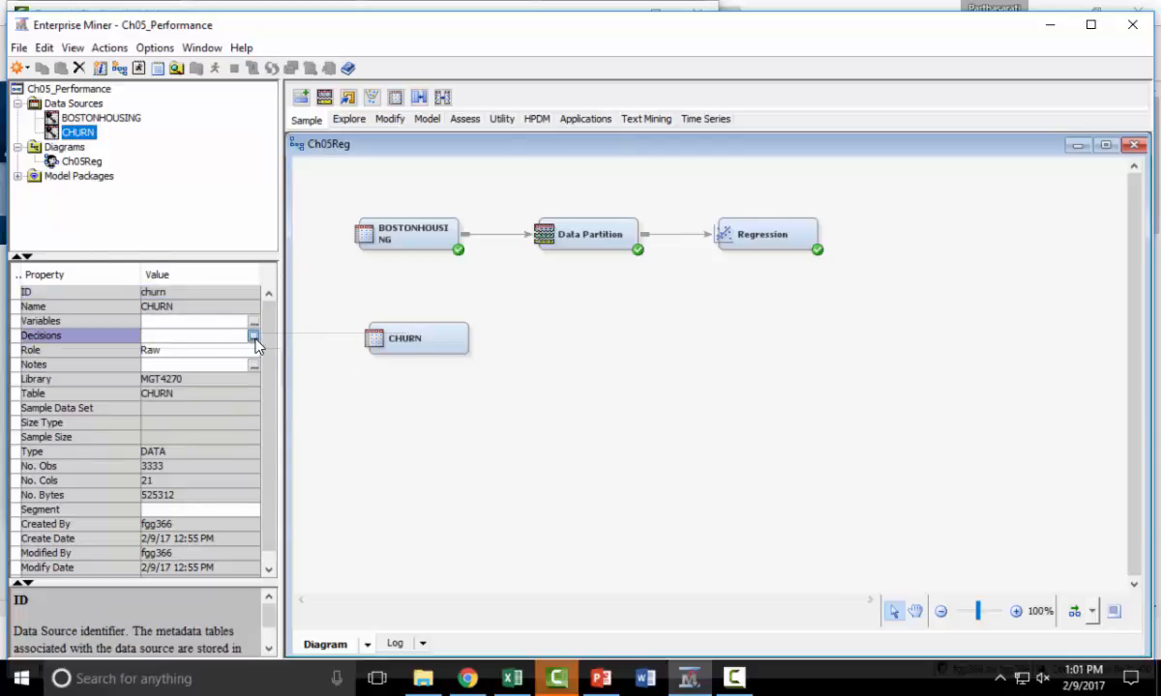